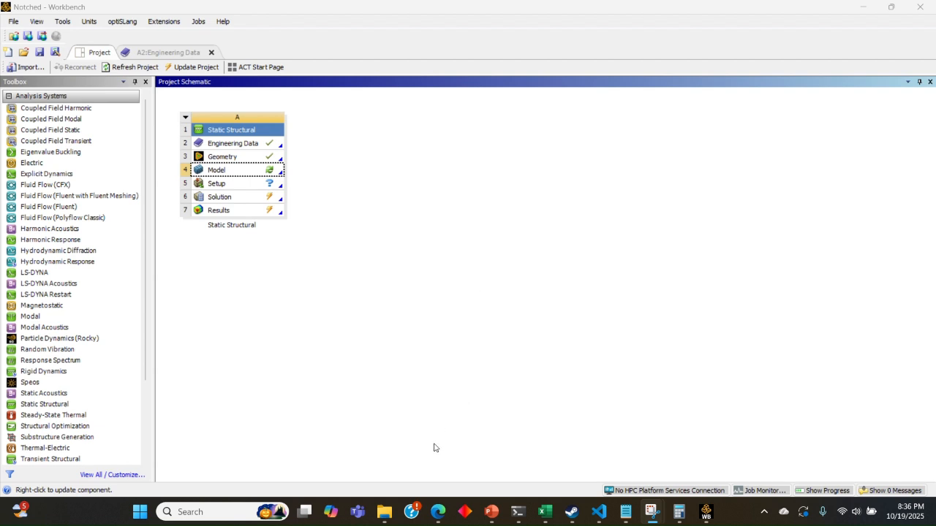
Switch to the web browser and look over the free Ansys Student downloads on the Ansys for Students page.
{"action": "left_click", "coordinate": [438, 513]}
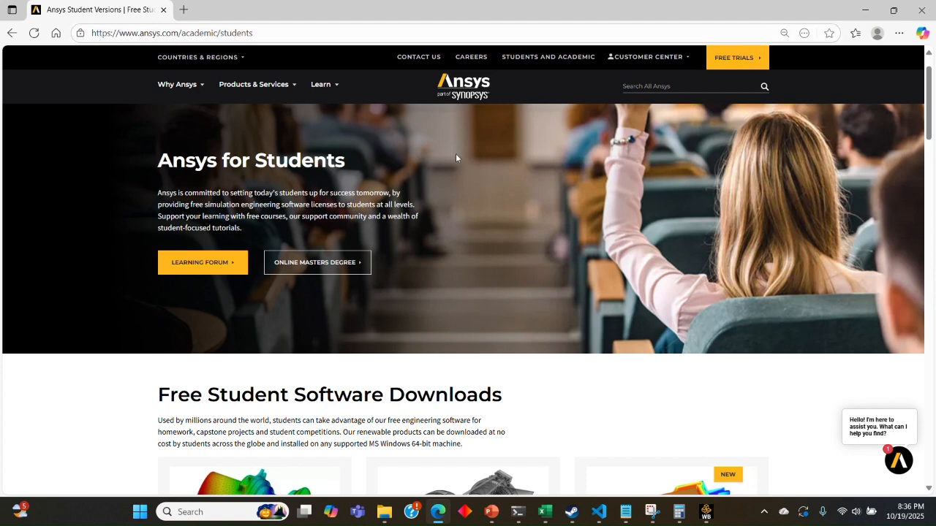
{"action": "scroll", "coordinate": [455, 154], "scroll_direction": "down", "scroll_amount": 3}
{"action": "scroll", "coordinate": [456, 154], "scroll_direction": "down", "scroll_amount": 2}
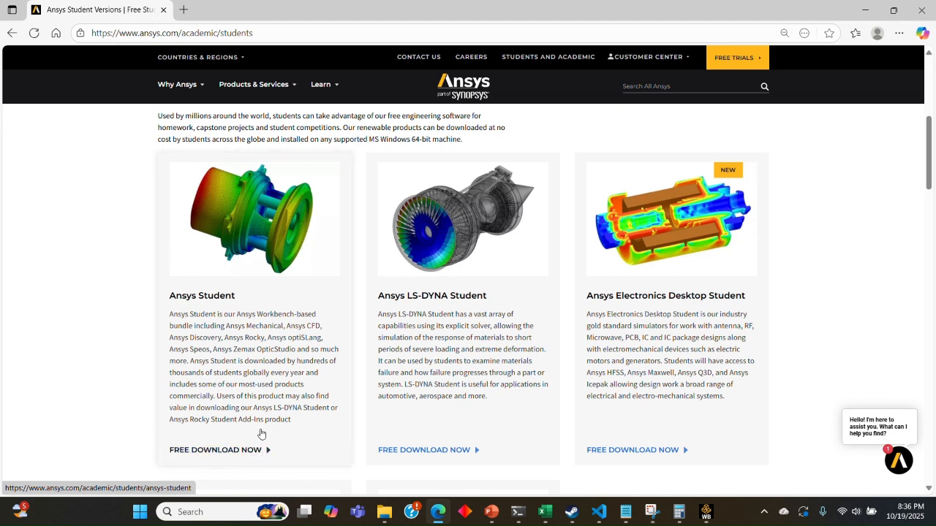
{"action": "left_click", "coordinate": [867, 14]}
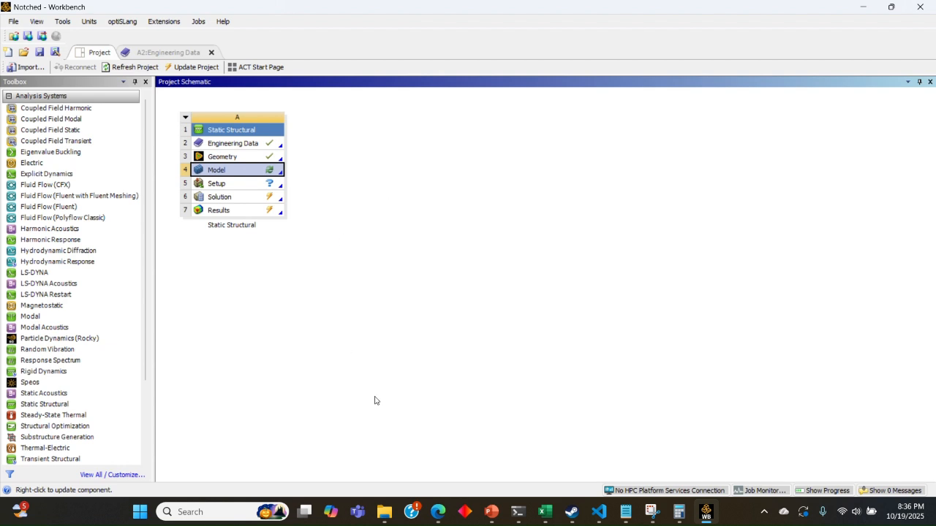
Browse the installed applications in the Ansys 2025 R2 folder down to Workbench.
{"action": "left_click", "coordinate": [304, 513]}
{"action": "left_click", "coordinate": [304, 513]}
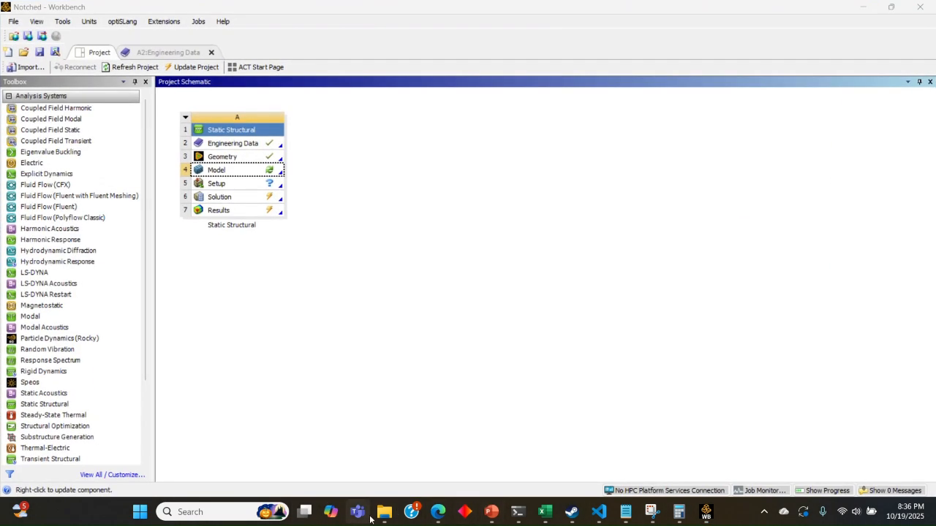
{"action": "left_click", "coordinate": [139, 511]}
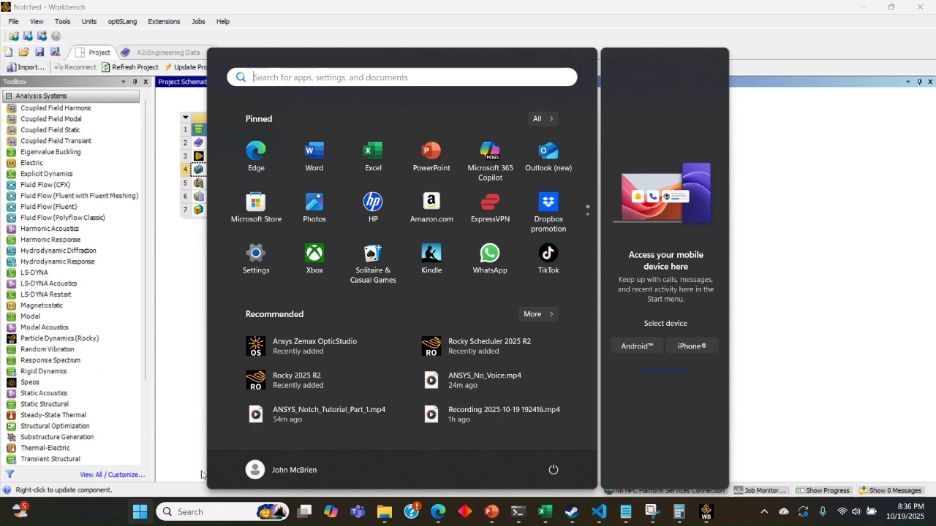
{"action": "left_click", "coordinate": [536, 119]}
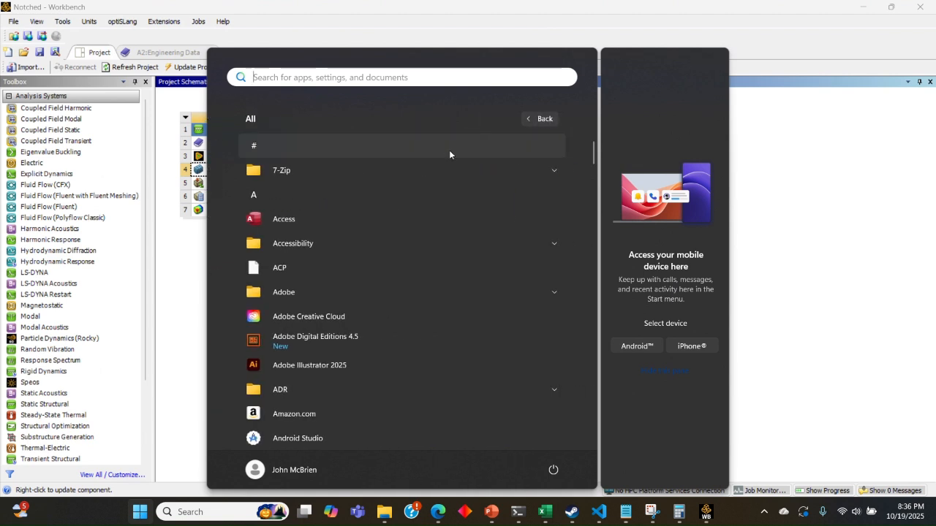
{"action": "scroll", "coordinate": [392, 228], "scroll_direction": "down", "scroll_amount": 3}
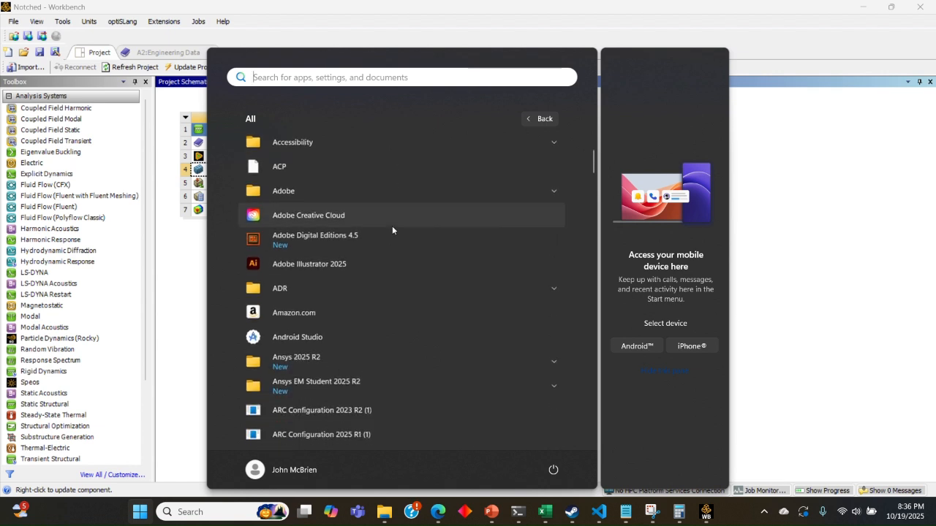
{"action": "scroll", "coordinate": [392, 229], "scroll_direction": "down", "scroll_amount": 2}
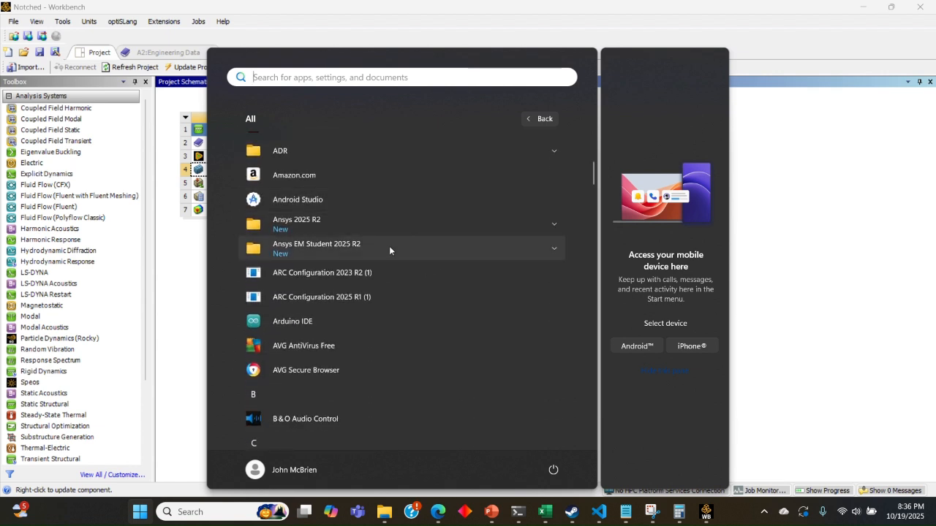
{"action": "left_click", "coordinate": [387, 229]}
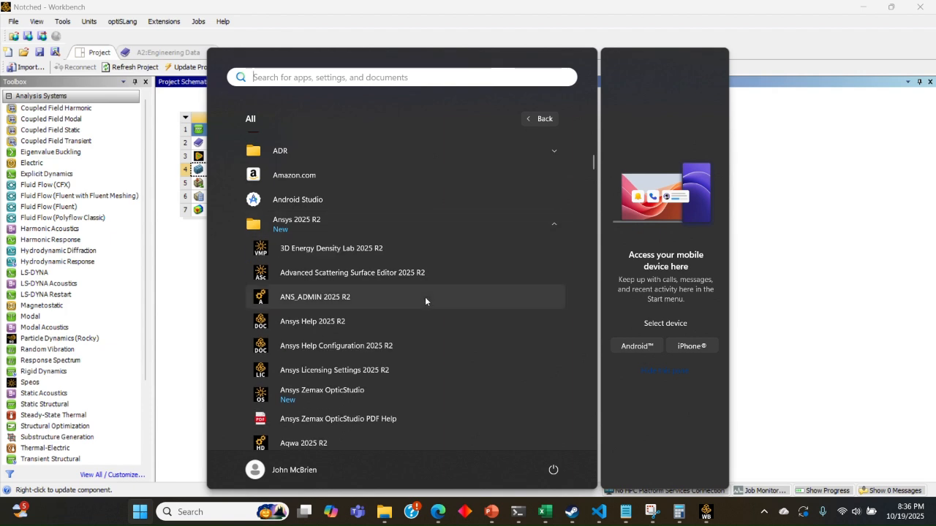
{"action": "scroll", "coordinate": [377, 271], "scroll_direction": "down", "scroll_amount": 1}
{"action": "scroll", "coordinate": [377, 271], "scroll_direction": "down", "scroll_amount": 20}
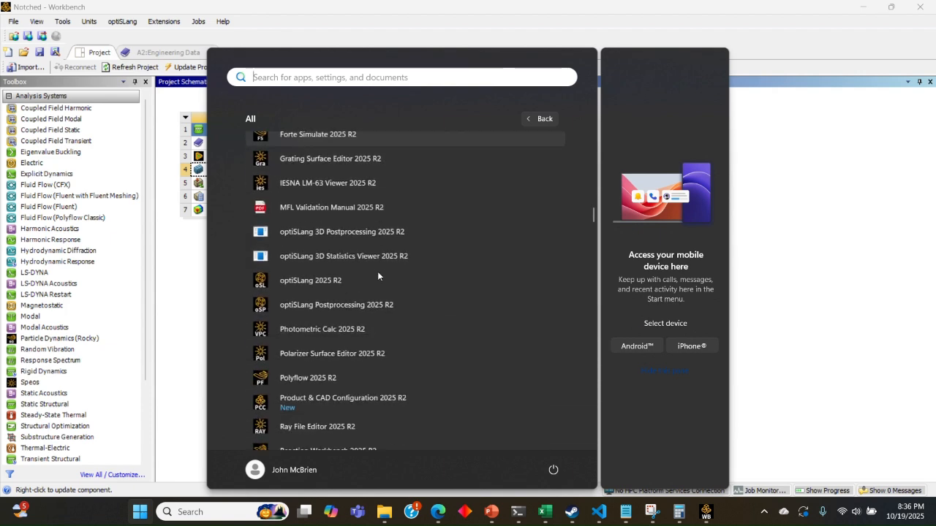
{"action": "scroll", "coordinate": [377, 272], "scroll_direction": "down", "scroll_amount": 10}
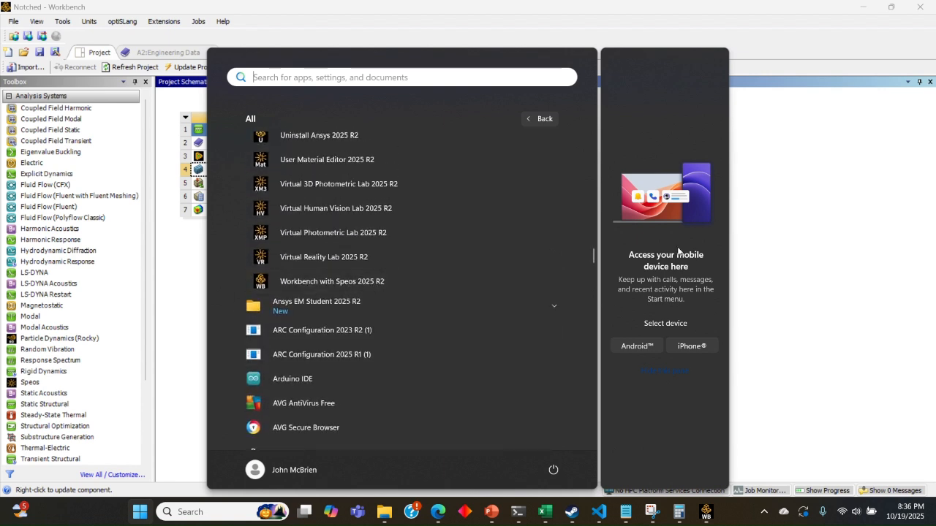
{"action": "left_click", "coordinate": [144, 4]}
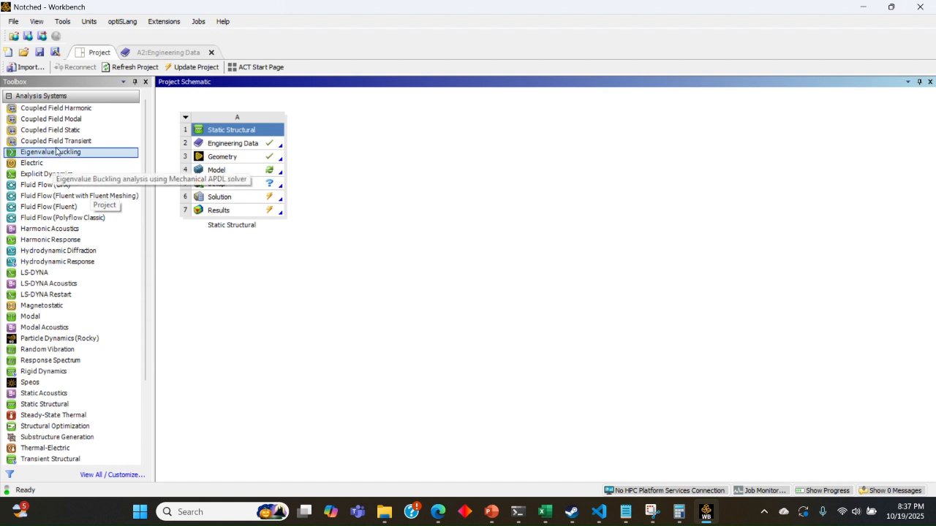
Add a second Static Structural analysis system to the project schematic, beside the existing one.
{"action": "scroll", "coordinate": [52, 164], "scroll_direction": "down", "scroll_amount": 1}
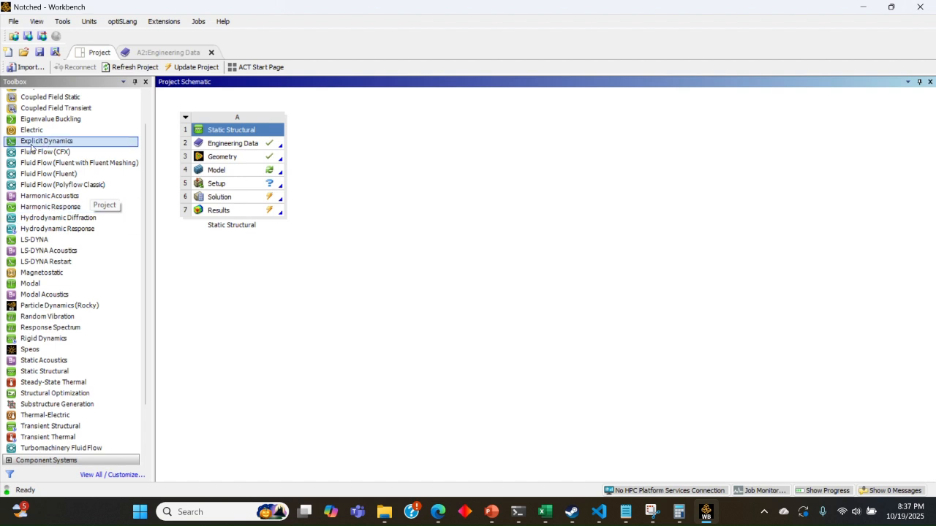
{"action": "scroll", "coordinate": [31, 145], "scroll_direction": "down", "scroll_amount": 2}
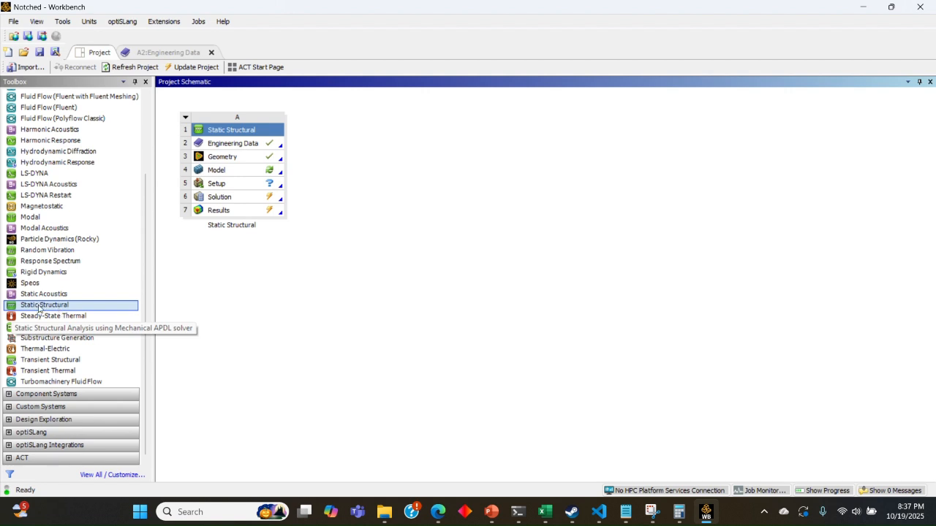
{"action": "left_click_drag", "start_coordinate": [38, 307], "coordinate": [38, 308]}
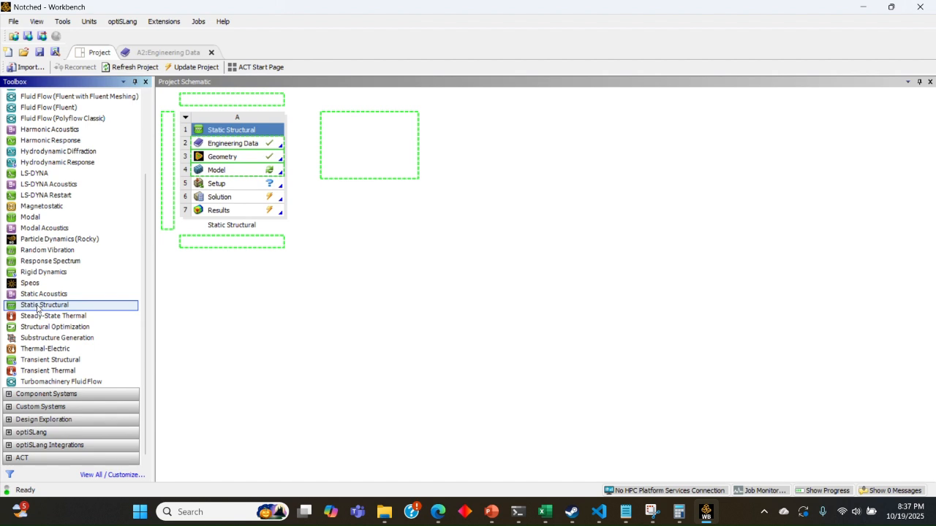
{"action": "left_click_drag", "start_coordinate": [38, 308], "coordinate": [364, 150]}
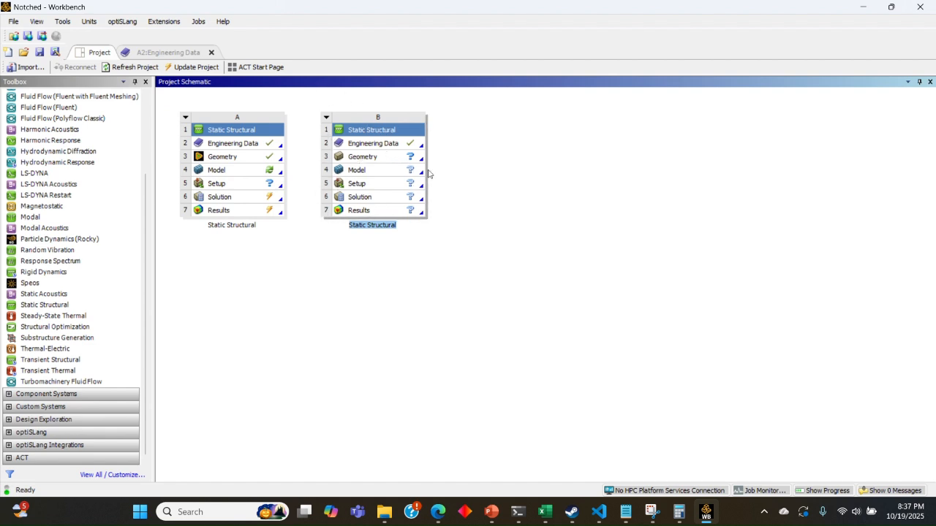
Delete the newly added Static Structural system B from the project schematic.
{"action": "right_click", "coordinate": [381, 131]}
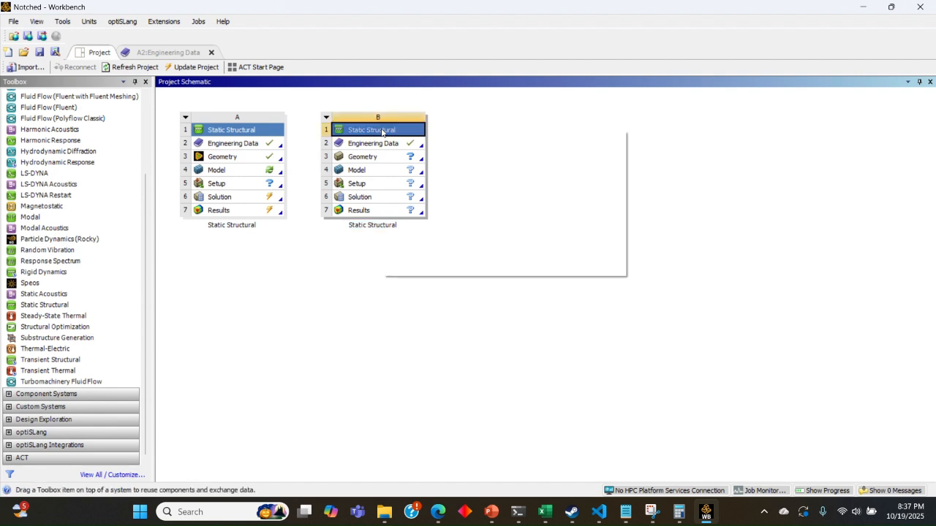
{"action": "left_click", "coordinate": [408, 216]}
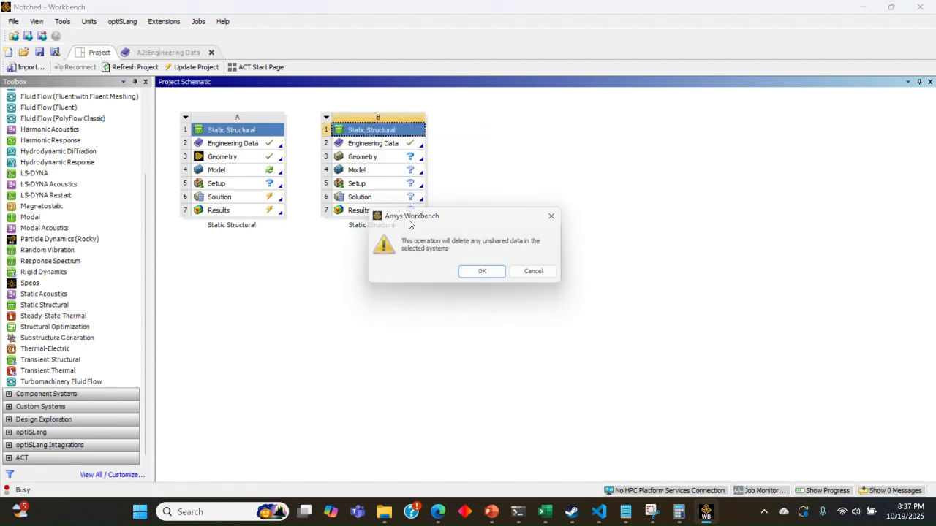
{"action": "left_click", "coordinate": [486, 276]}
{"action": "key", "text": "Delete"}
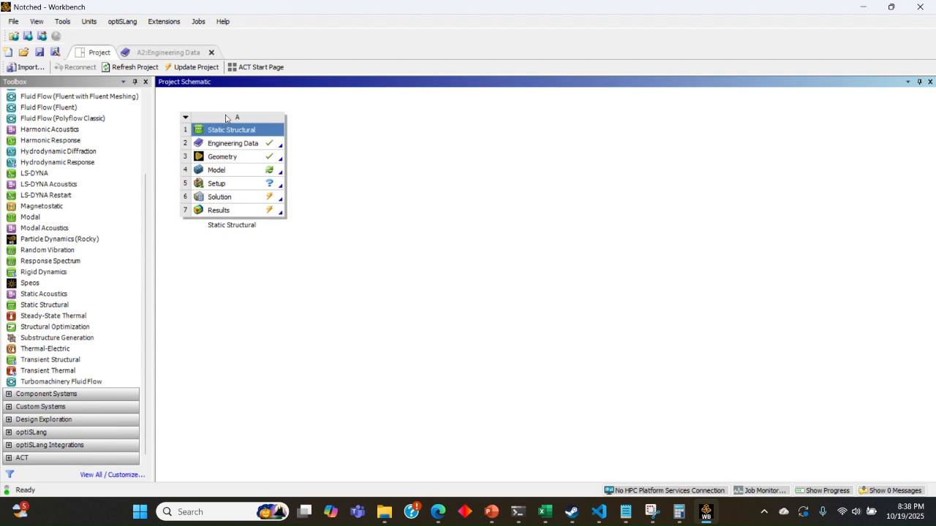
Open the Static Structural system's Engineering Data and select the General Materials library among the data sources.
{"action": "left_click", "coordinate": [233, 145]}
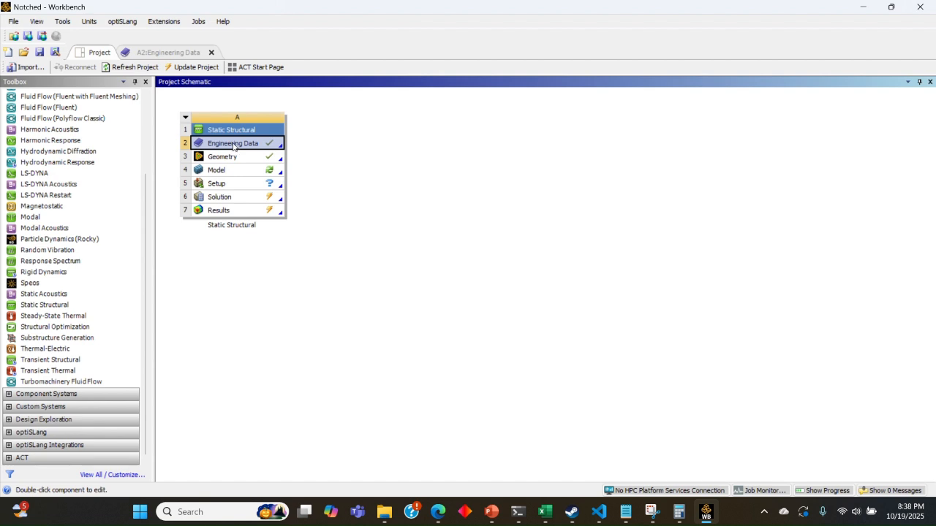
{"action": "double_click", "coordinate": [233, 144]}
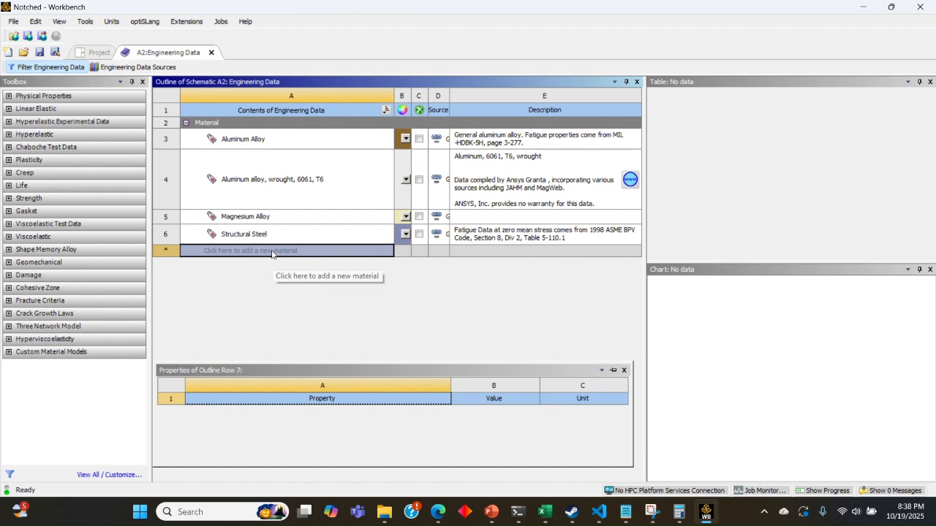
{"action": "right_click", "coordinate": [273, 254]}
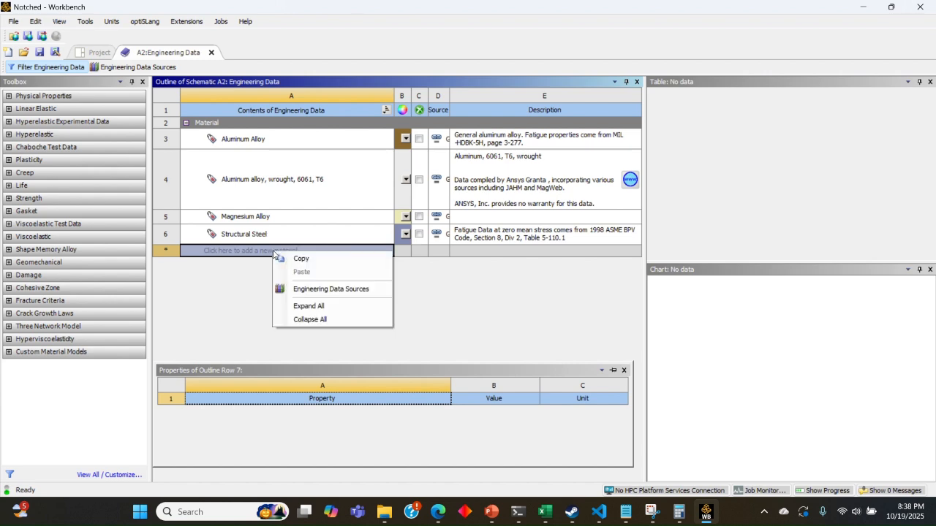
{"action": "left_click", "coordinate": [321, 289]}
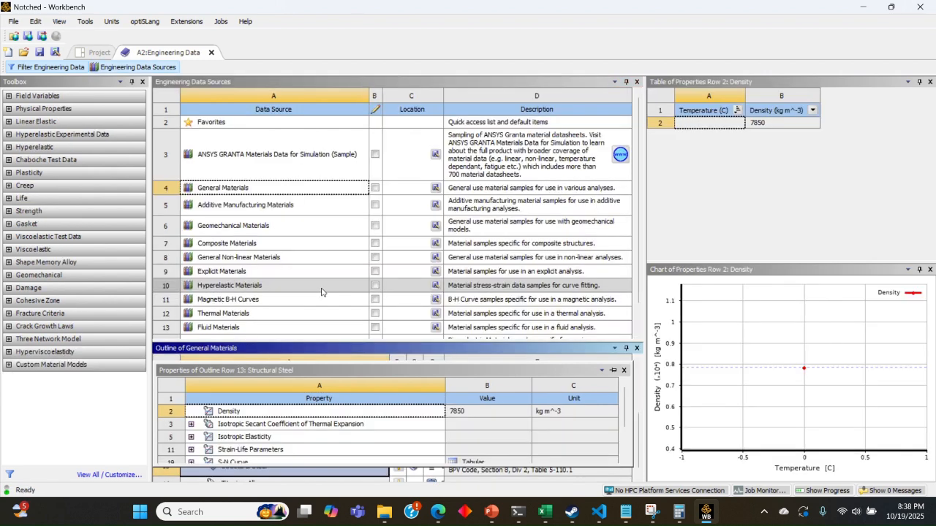
{"action": "left_click", "coordinate": [283, 163]}
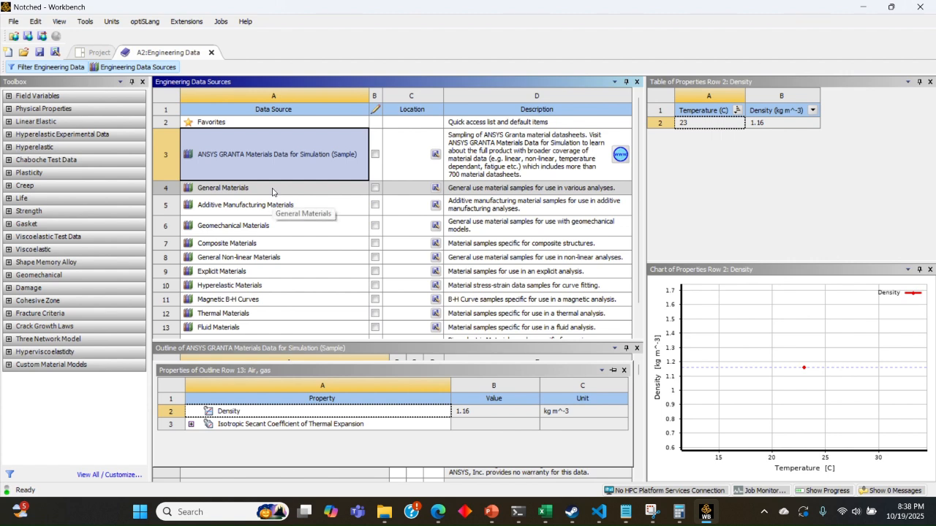
{"action": "left_click", "coordinate": [238, 190]}
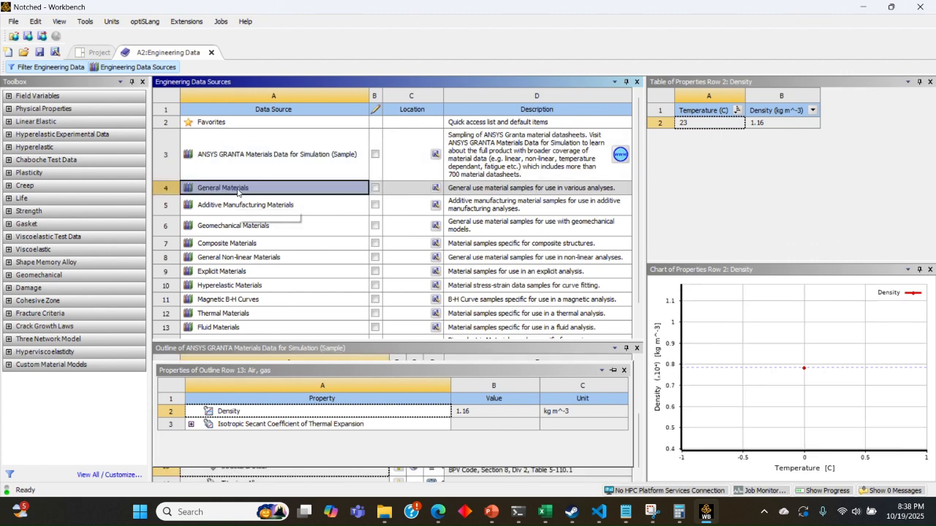
Add Copper Alloy from General Materials to the engineering data and return to the project's own material list.
{"action": "left_click", "coordinate": [305, 366]}
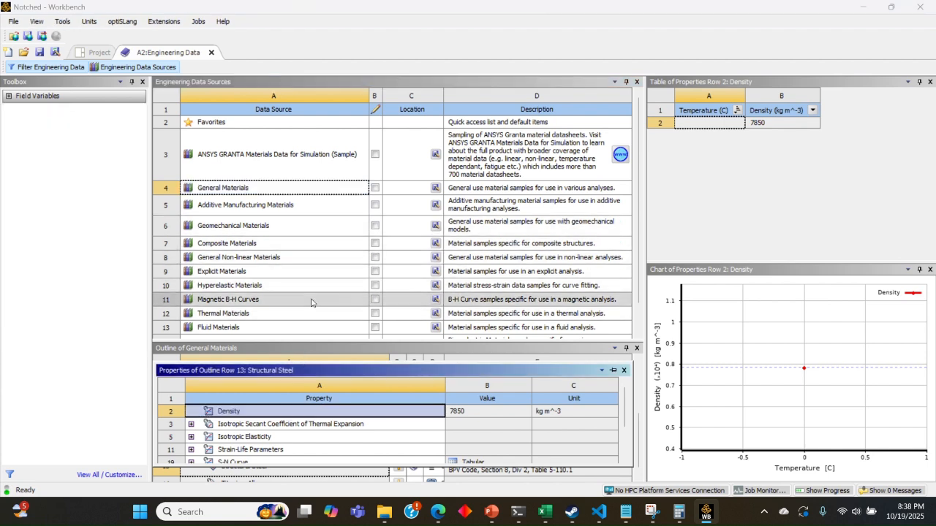
{"action": "left_click_drag", "start_coordinate": [313, 342], "coordinate": [315, 188]}
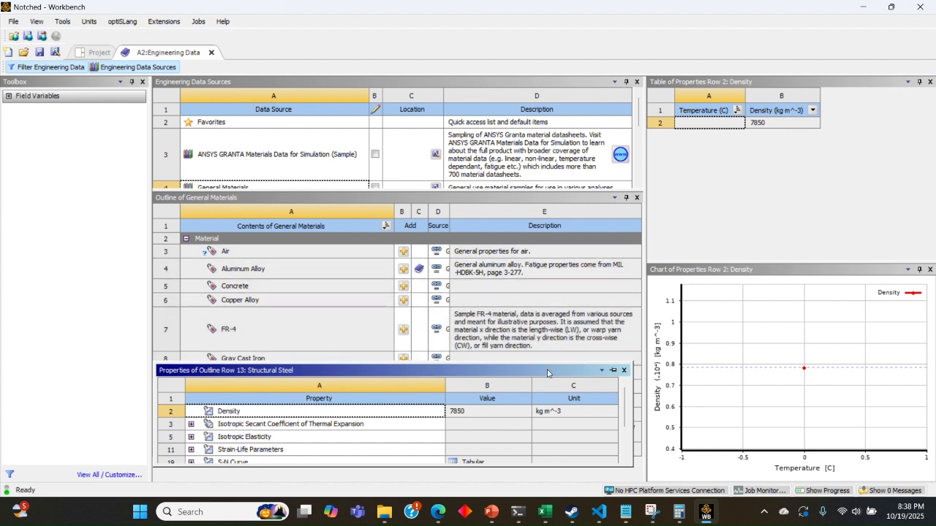
{"action": "left_click", "coordinate": [403, 301]}
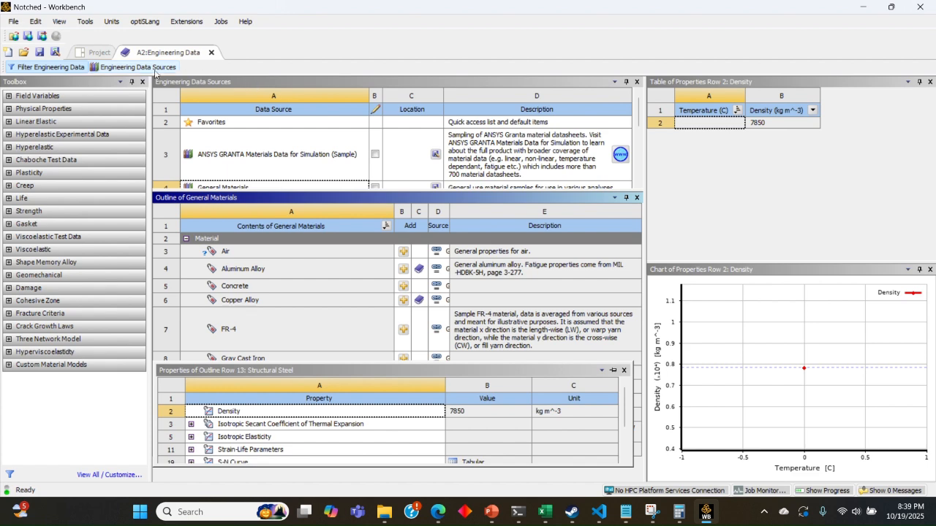
{"action": "left_click", "coordinate": [144, 70]}
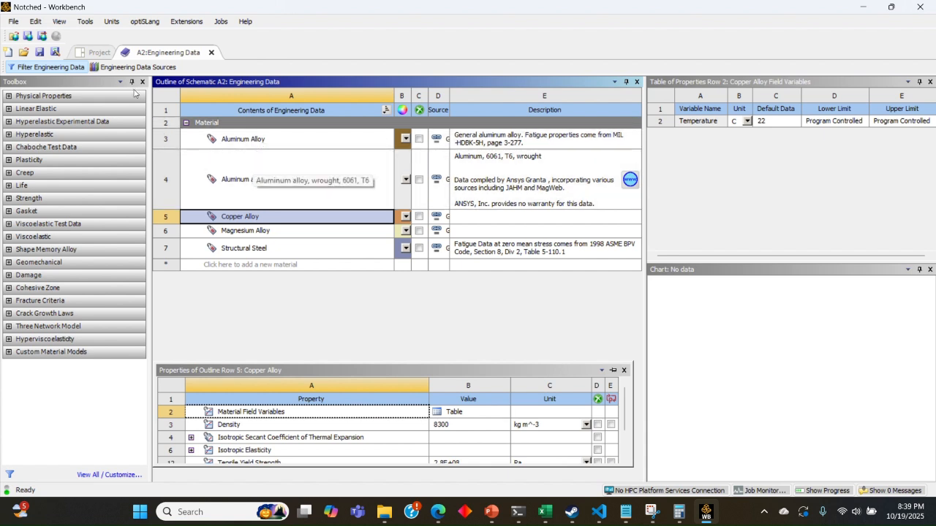
Return to the project schematic and open the Static Structural system's geometry in DesignModeler.
{"action": "left_click", "coordinate": [93, 53]}
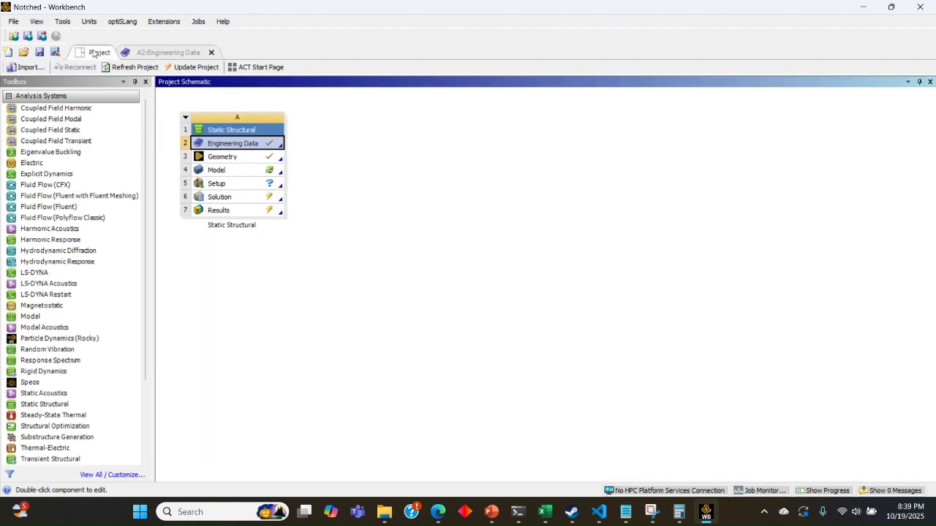
{"action": "left_click", "coordinate": [231, 160]}
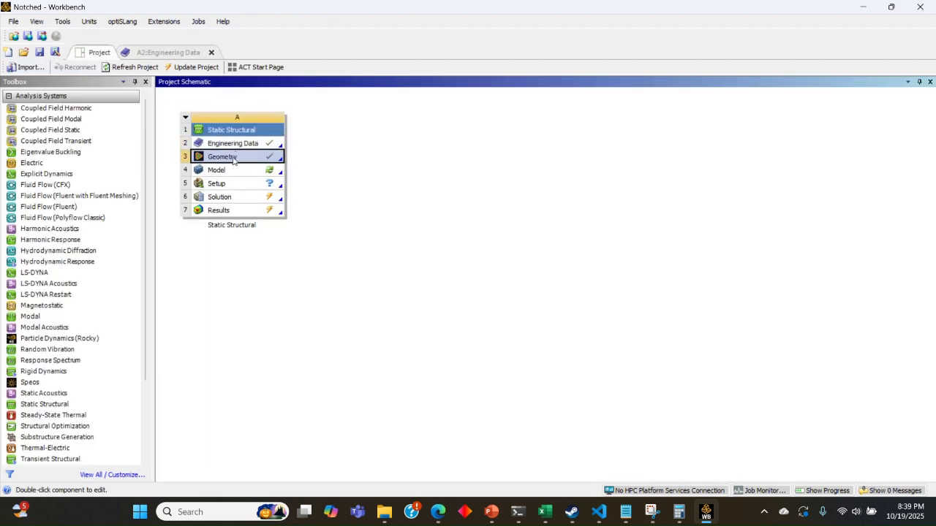
{"action": "right_click", "coordinate": [234, 161]}
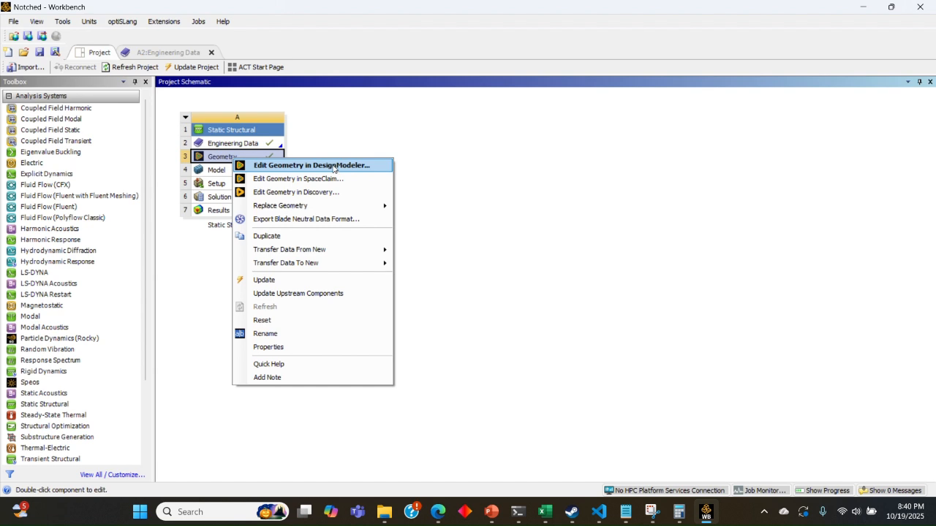
{"action": "left_click", "coordinate": [332, 166]}
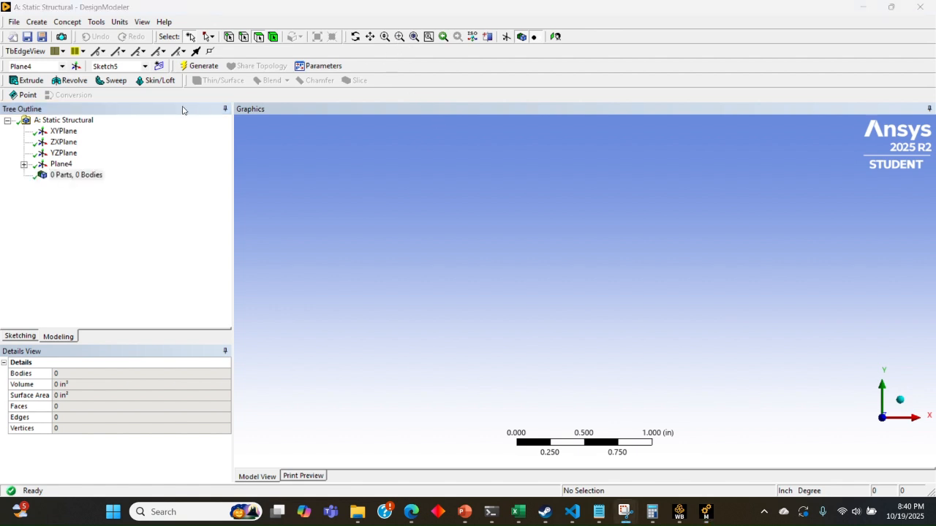
Examine the full outline and dimensions of Sketch5 under Plane4.
{"action": "left_click", "coordinate": [41, 173]}
{"action": "left_click", "coordinate": [79, 175]}
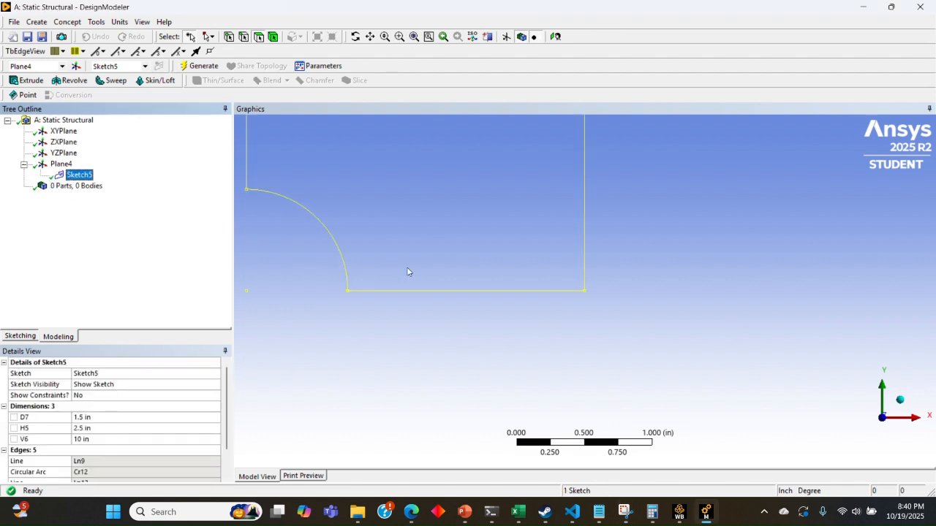
{"action": "scroll", "coordinate": [428, 299], "scroll_direction": "down", "scroll_amount": 3}
{"action": "left_click", "coordinate": [370, 37]}
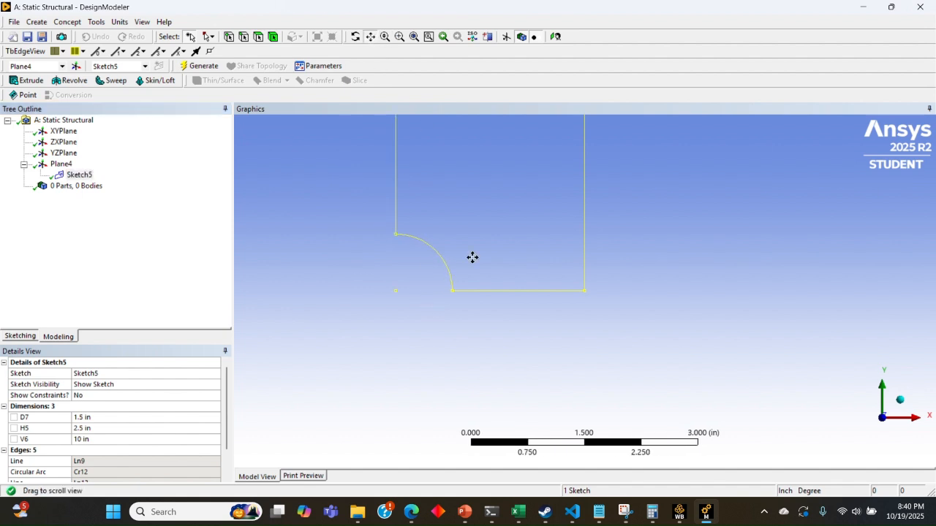
{"action": "left_click_drag", "start_coordinate": [418, 184], "coordinate": [480, 330]}
{"action": "scroll", "coordinate": [510, 219], "scroll_direction": "down", "scroll_amount": 1}
{"action": "scroll", "coordinate": [526, 206], "scroll_direction": "down", "scroll_amount": 2}
{"action": "left_click_drag", "start_coordinate": [538, 198], "coordinate": [436, 217]}
{"action": "scroll", "coordinate": [463, 195], "scroll_direction": "down", "scroll_amount": 1}
{"action": "scroll", "coordinate": [463, 195], "scroll_direction": "up", "scroll_amount": 1}
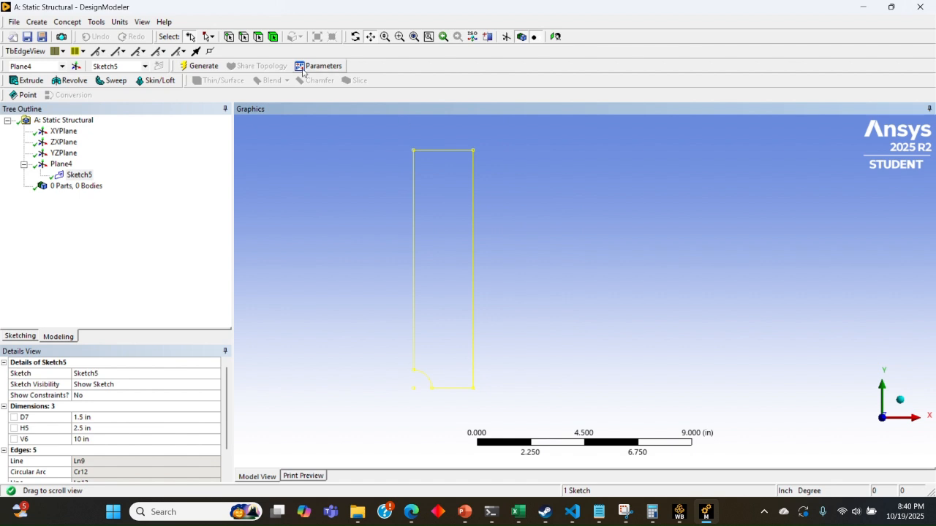
Start a new plane that uses Plane4 as its base plane.
{"action": "left_click", "coordinate": [61, 164]}
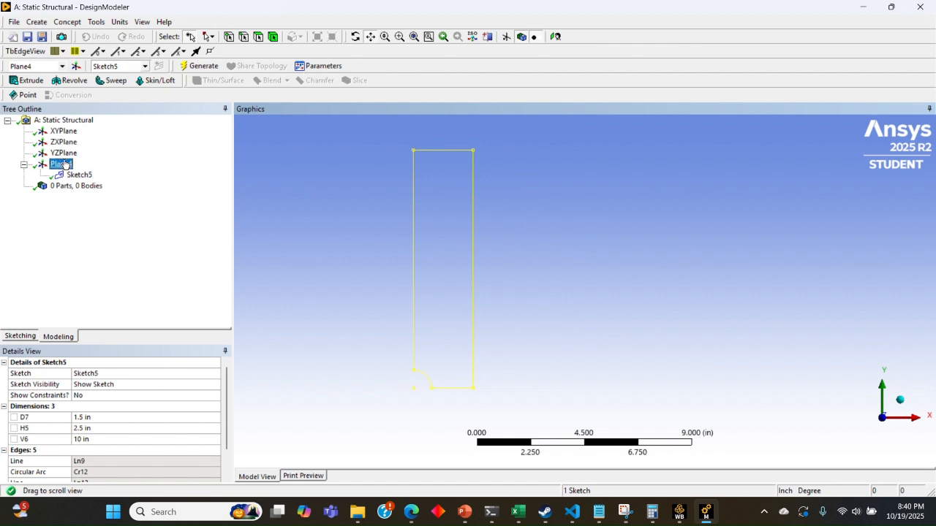
{"action": "left_click", "coordinate": [36, 22]}
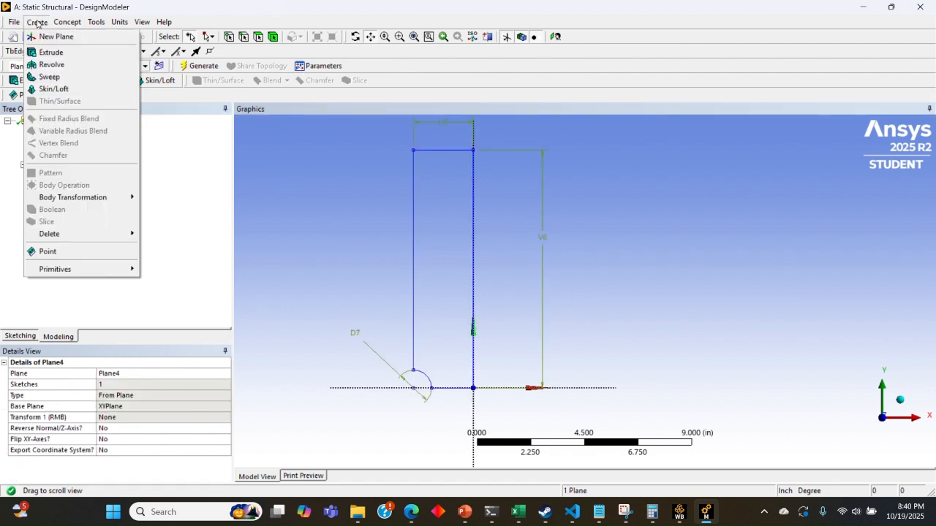
{"action": "left_click", "coordinate": [45, 37]}
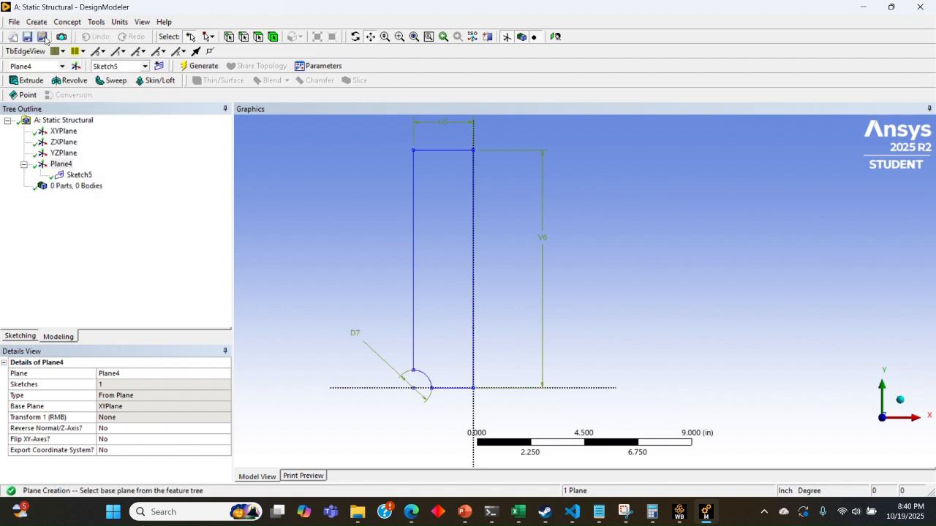
{"action": "left_click", "coordinate": [62, 187]}
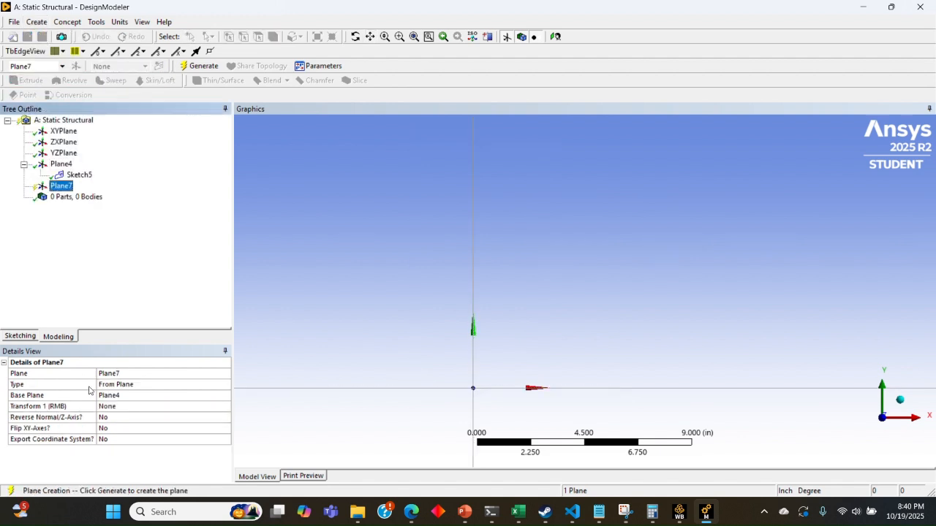
Examine and compare the orientations of the XY, ZX and YZ planes in an angled view.
{"action": "left_click", "coordinate": [61, 134]}
{"action": "left_click", "coordinate": [63, 143]}
{"action": "left_click", "coordinate": [64, 154]}
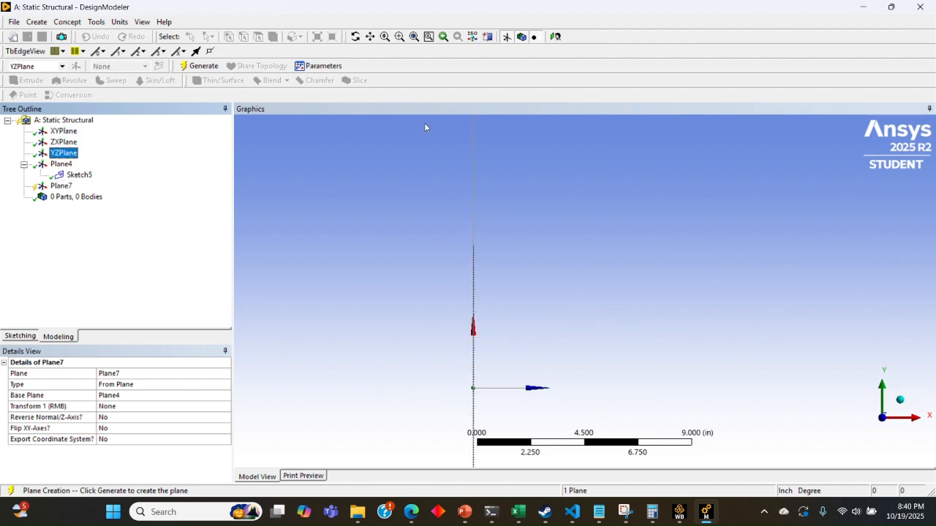
{"action": "middle_click_drag", "start_coordinate": [561, 209], "coordinate": [417, 190]}
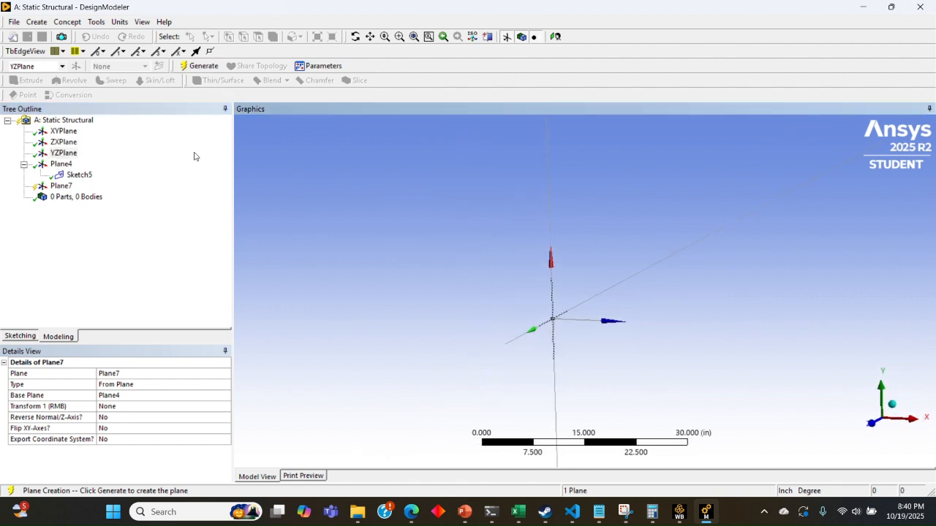
{"action": "left_click", "coordinate": [63, 133]}
{"action": "left_click", "coordinate": [64, 143]}
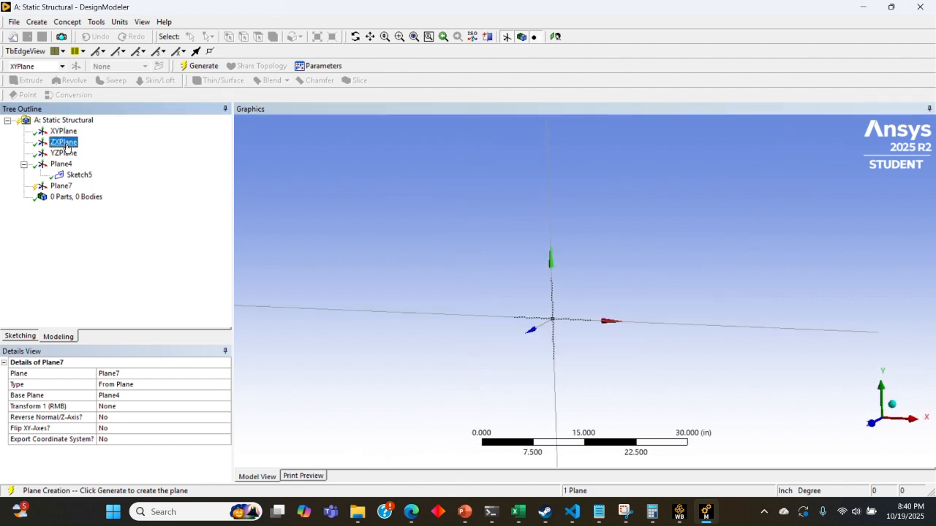
{"action": "left_click", "coordinate": [65, 153]}
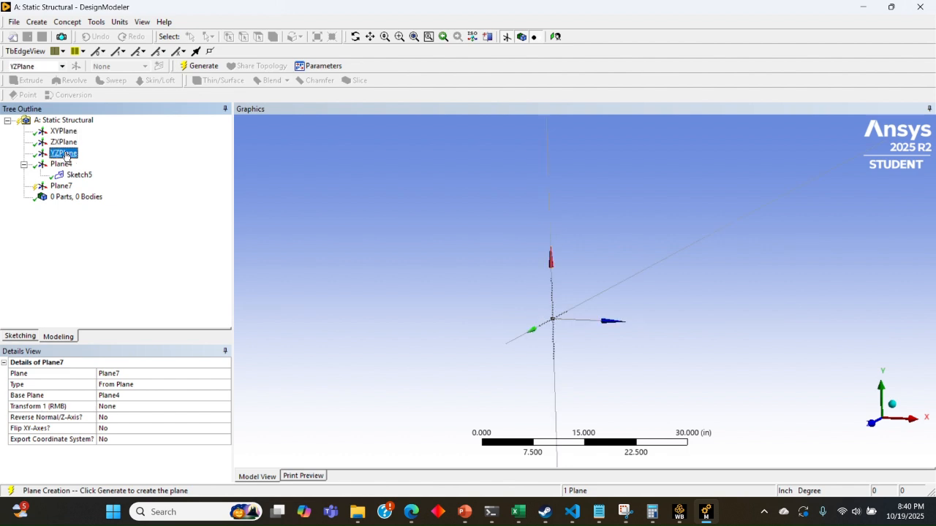
{"action": "left_click", "coordinate": [64, 143]}
{"action": "left_click", "coordinate": [64, 132]}
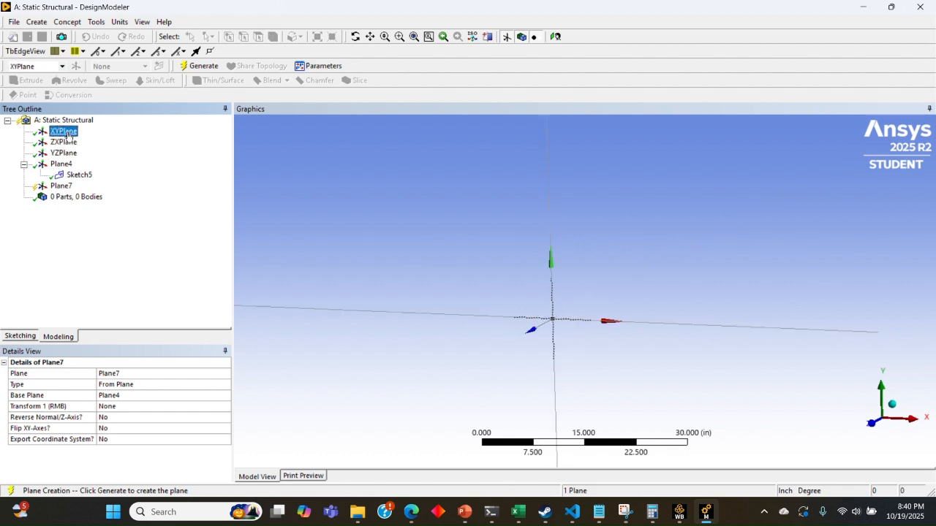
{"action": "left_click", "coordinate": [64, 143]}
{"action": "left_click", "coordinate": [65, 153]}
{"action": "left_click", "coordinate": [67, 143]}
{"action": "left_click", "coordinate": [63, 132]}
Review the available Transform 1 options for Plane7.
{"action": "left_click", "coordinate": [61, 186]}
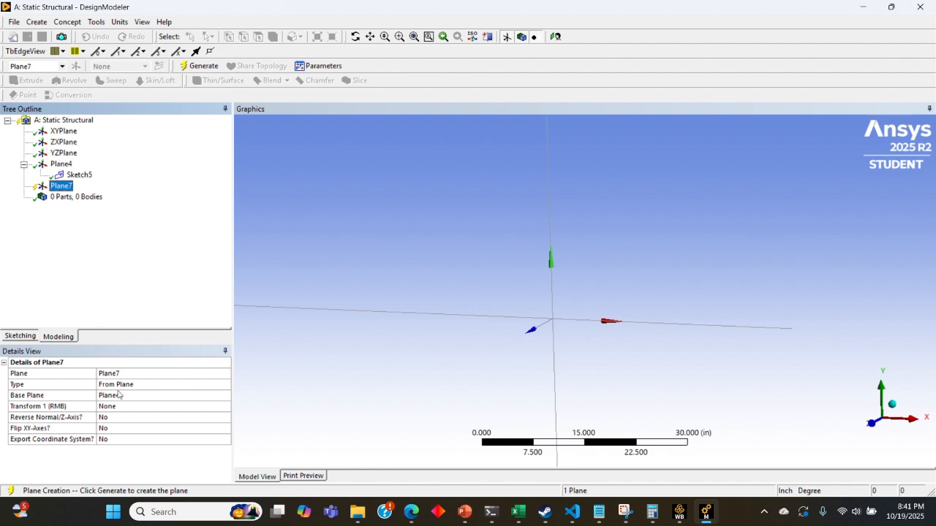
{"action": "left_click", "coordinate": [121, 408]}
{"action": "left_click", "coordinate": [225, 406]}
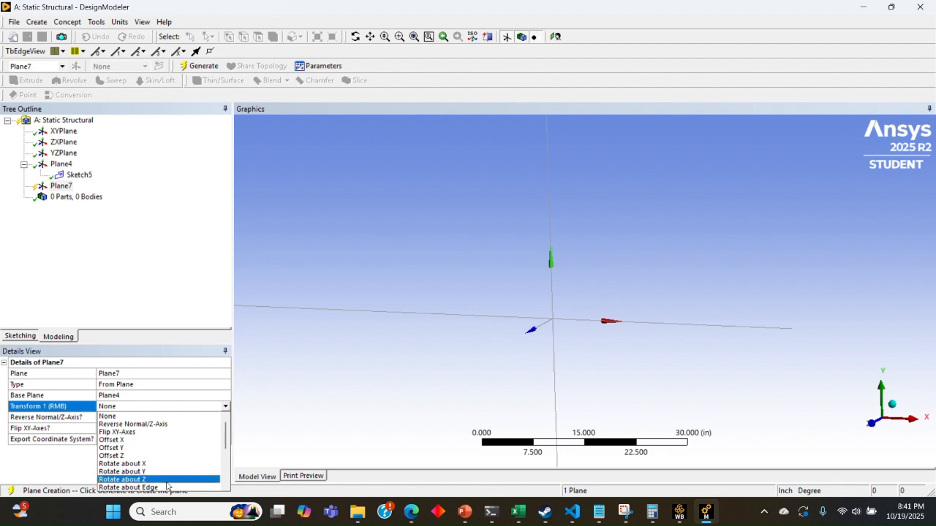
{"action": "left_click", "coordinate": [91, 238]}
Delete the ungenerated Plane7 from the model tree.
{"action": "right_click", "coordinate": [52, 185]}
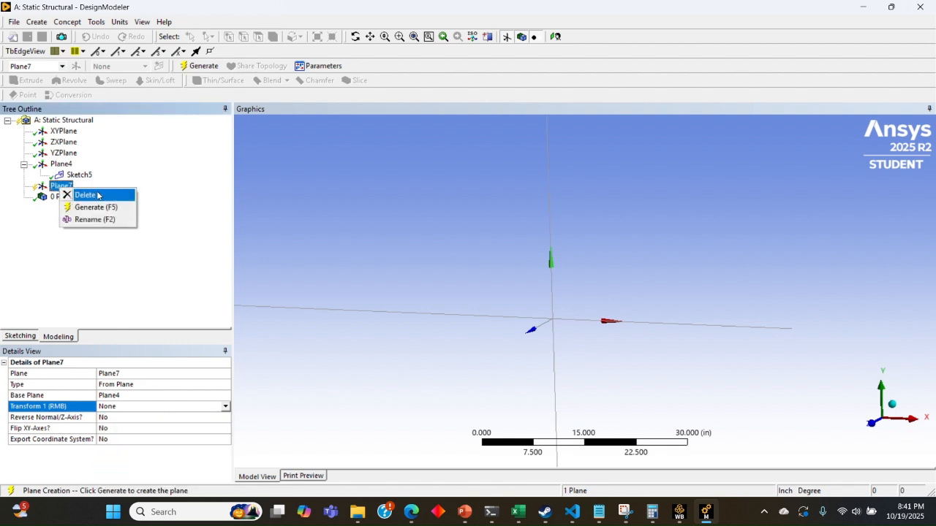
{"action": "left_click", "coordinate": [80, 194]}
{"action": "left_click", "coordinate": [429, 298]}
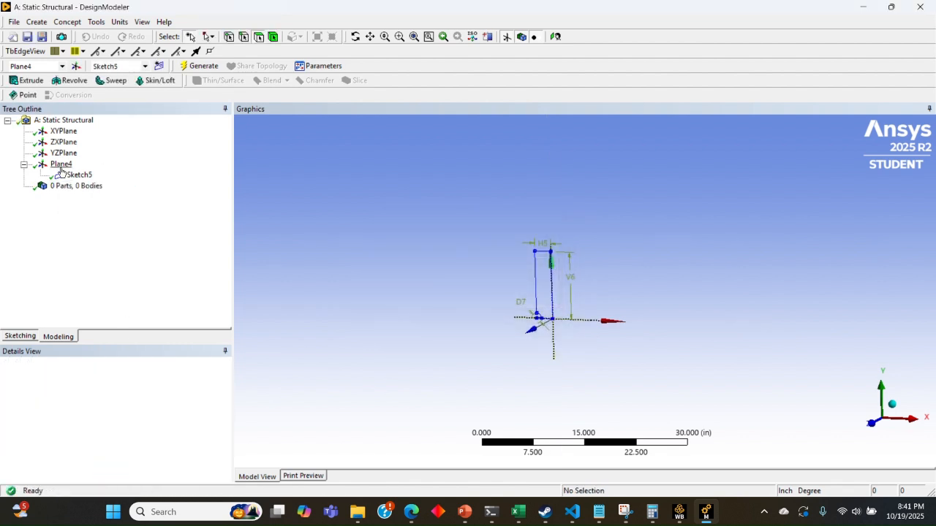
In Sketch5 on Plane4, sketch a vertical line about 7.3 in long outside the profile and a horizontal line about 3.2 in long from its upper end.
{"action": "scroll", "coordinate": [627, 241], "scroll_direction": "up", "scroll_amount": 3}
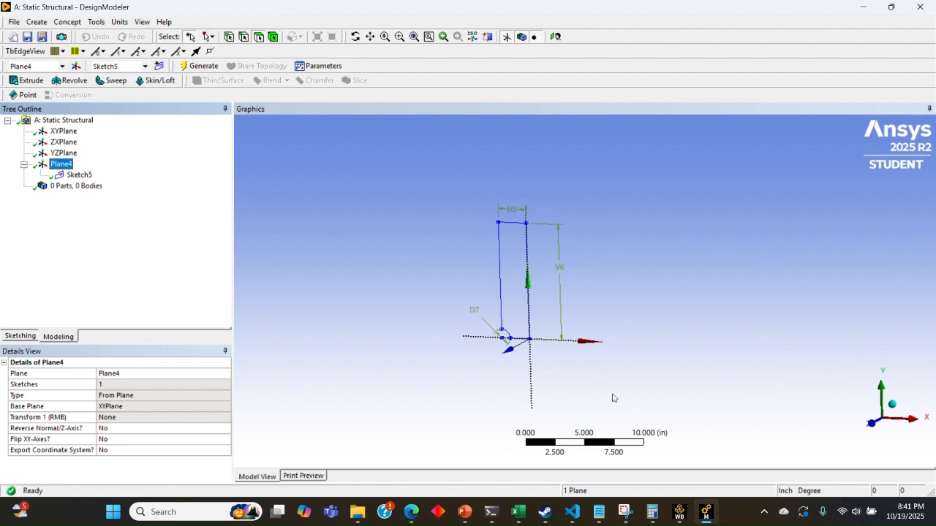
{"action": "left_click", "coordinate": [875, 426]}
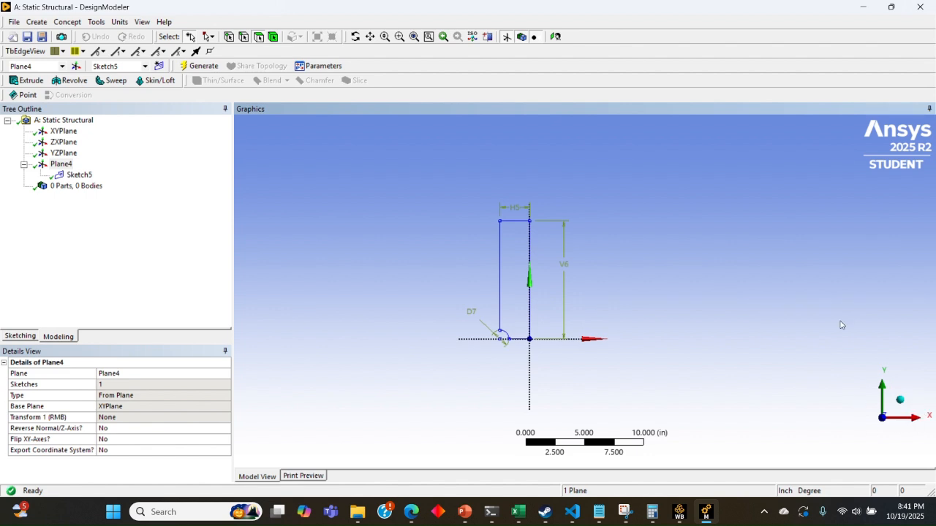
{"action": "scroll", "coordinate": [584, 234], "scroll_direction": "up", "scroll_amount": 2}
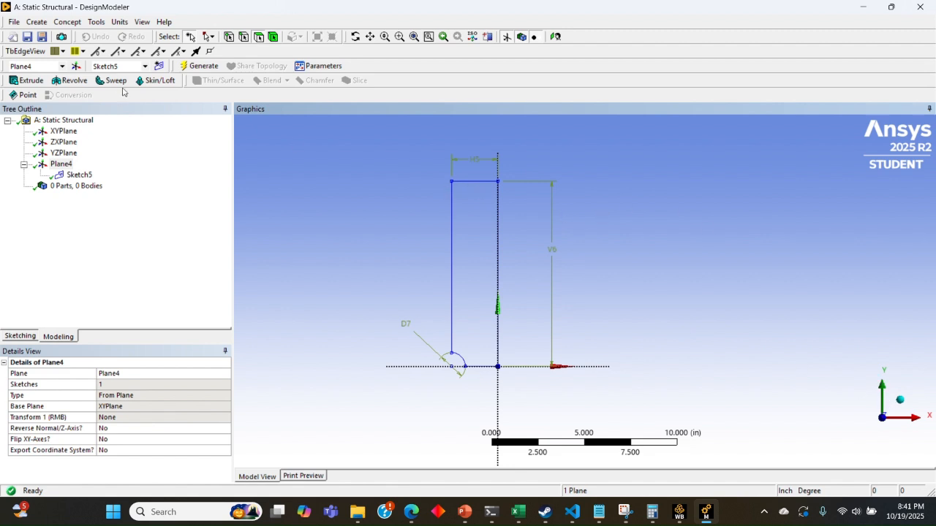
{"action": "left_click", "coordinate": [17, 338]}
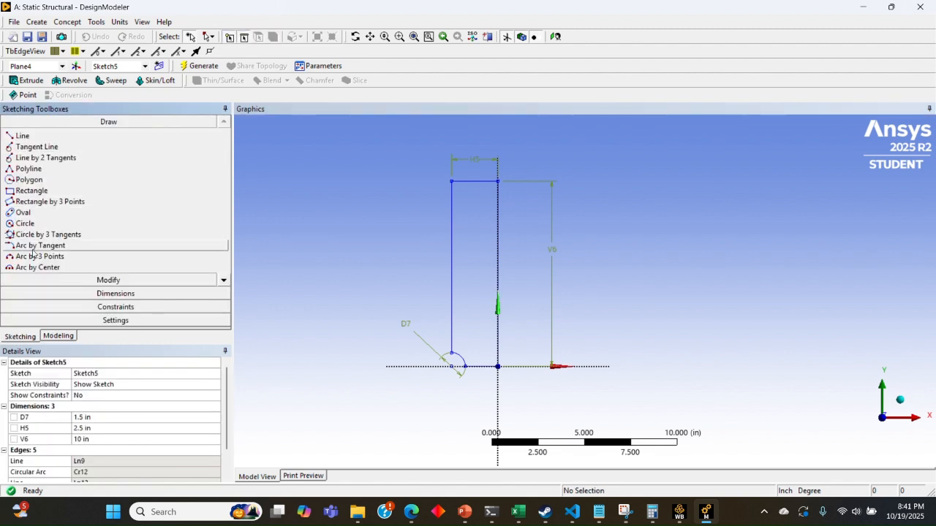
{"action": "left_click", "coordinate": [22, 137]}
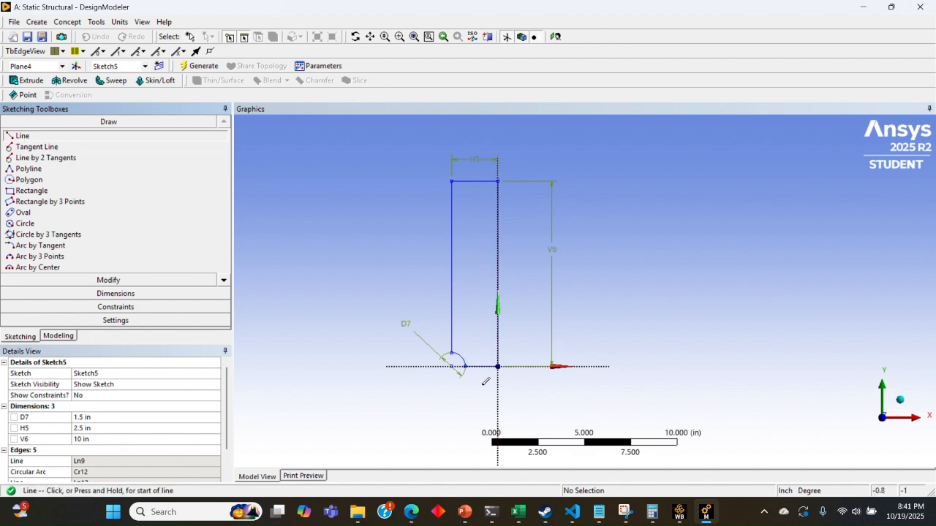
{"action": "left_click", "coordinate": [537, 348]}
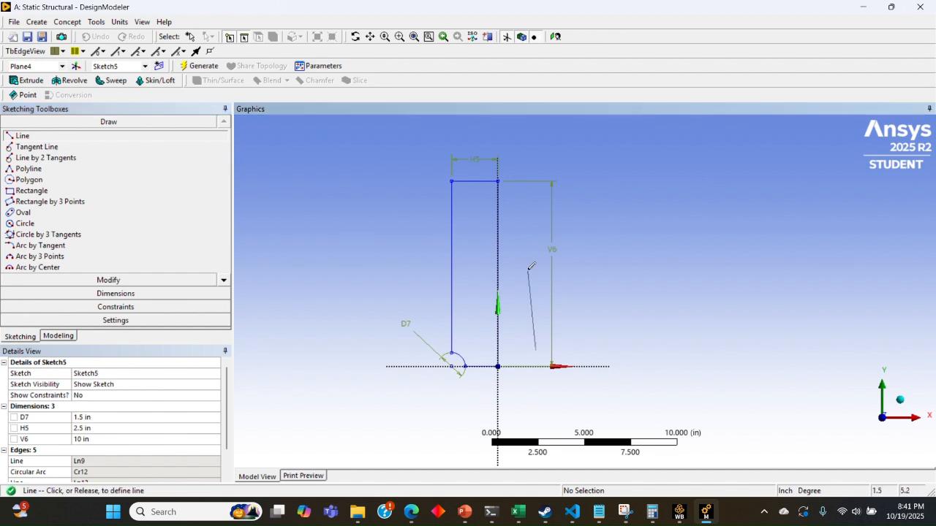
{"action": "left_click", "coordinate": [535, 214]}
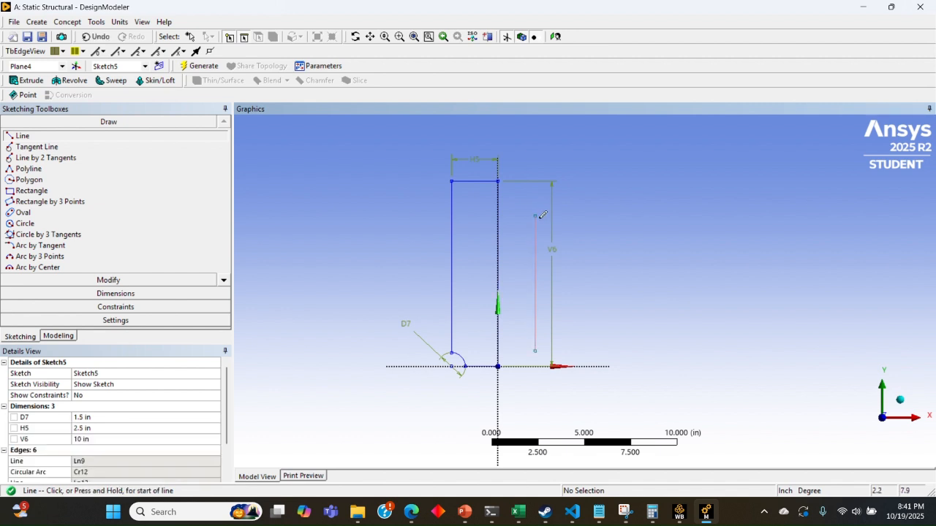
{"action": "left_click", "coordinate": [536, 214]}
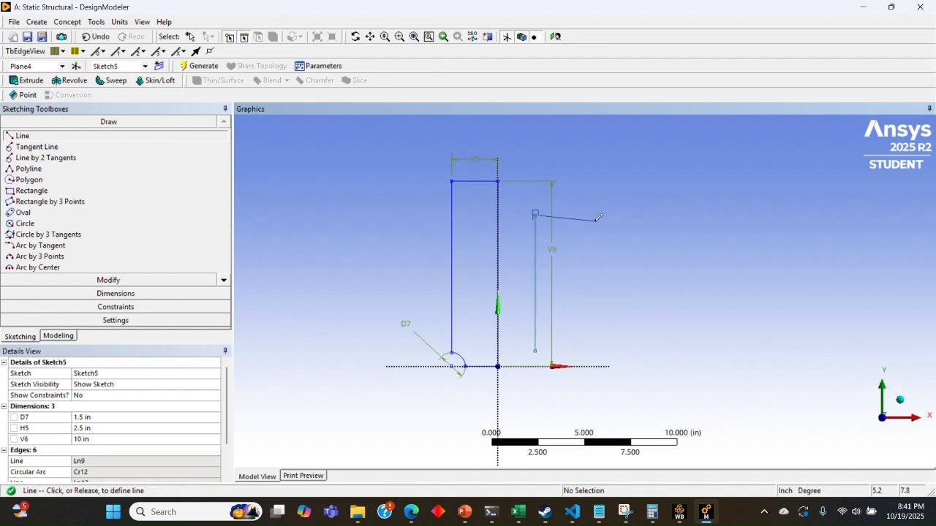
{"action": "left_click", "coordinate": [594, 215]}
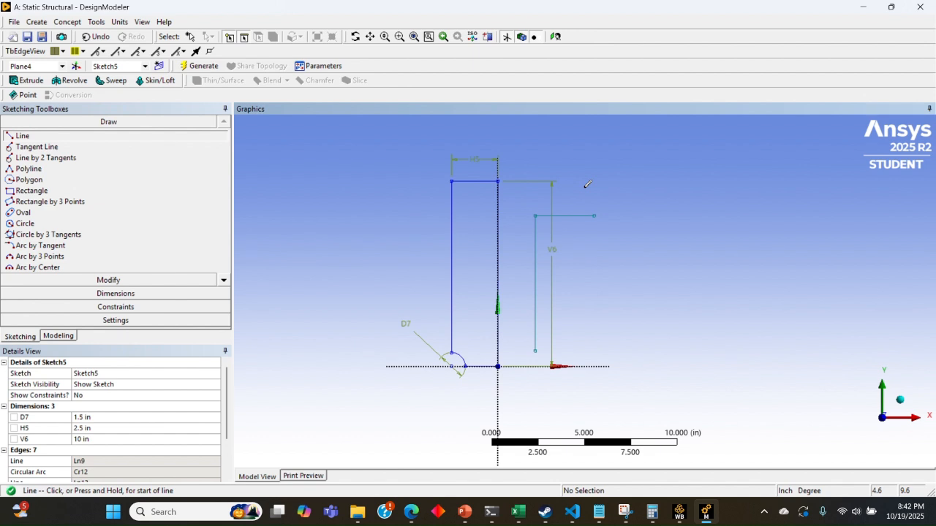
Delete the extra horizontal and vertical lines drawn outside the plate profile.
{"action": "left_click", "coordinate": [113, 311]}
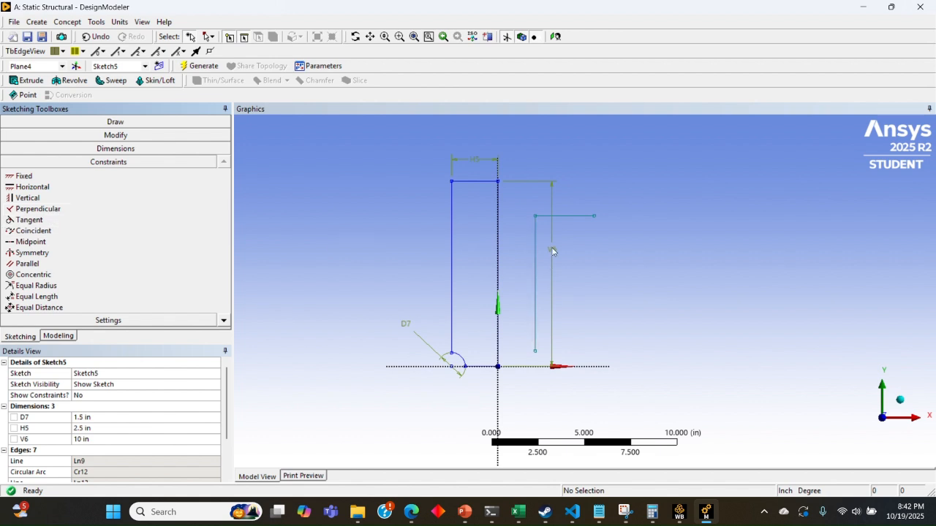
{"action": "left_click", "coordinate": [573, 216]}
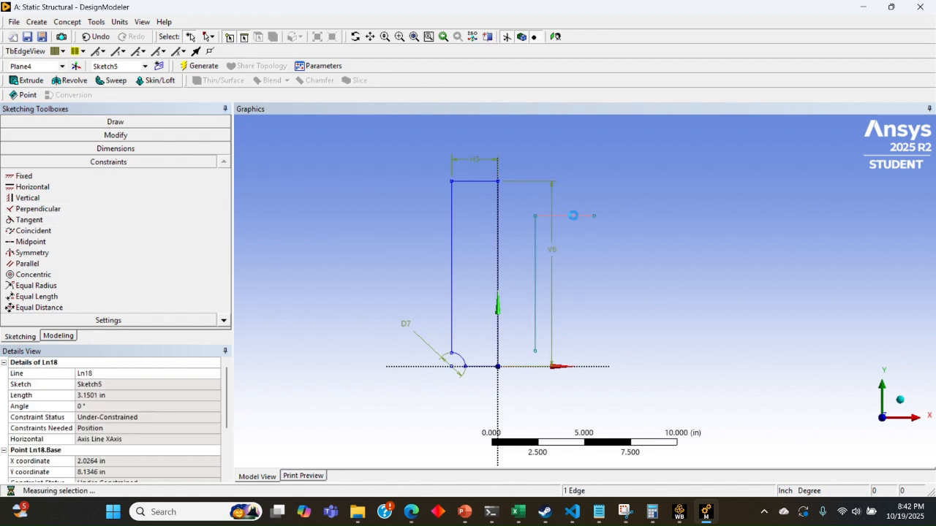
{"action": "key", "text": "Delete"}
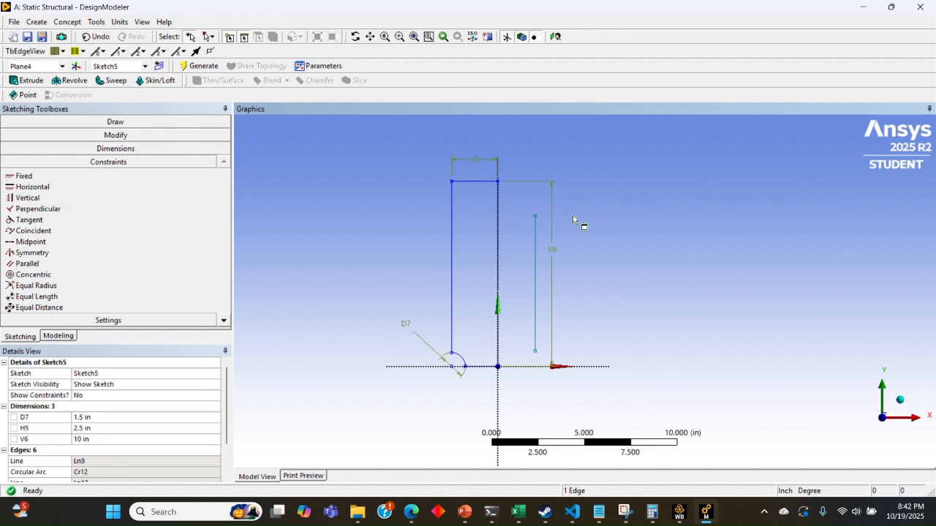
{"action": "left_click", "coordinate": [537, 236]}
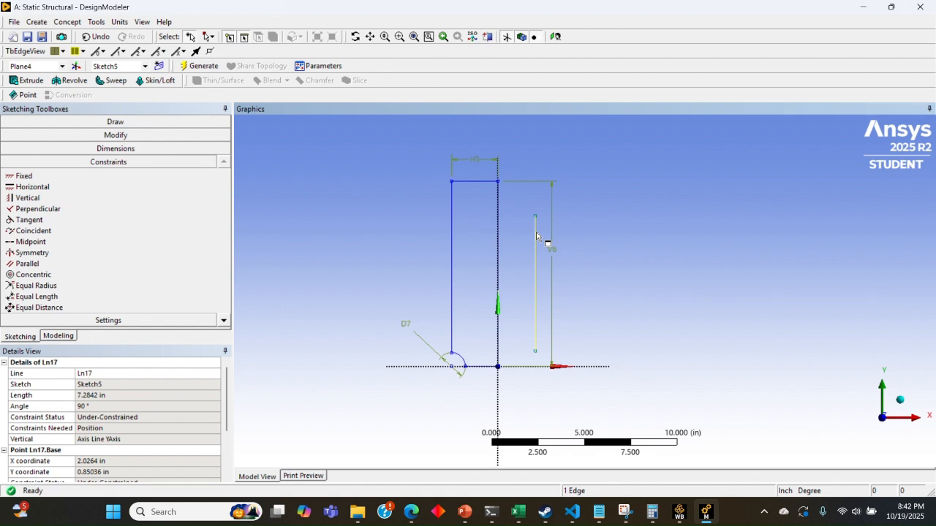
{"action": "key", "text": "Delete"}
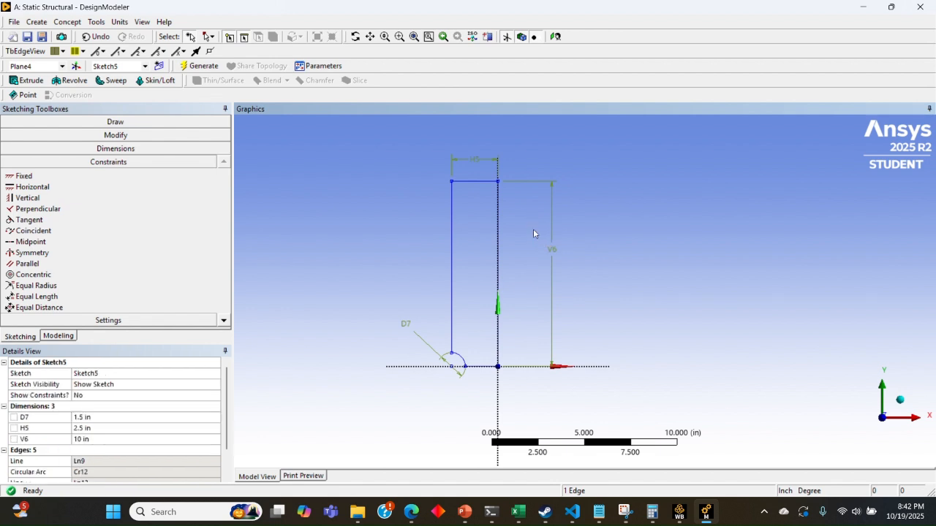
Draw a circle in Sketch5 centred on the notch arc's centre point and larger than the arc.
{"action": "left_click", "coordinate": [117, 121]}
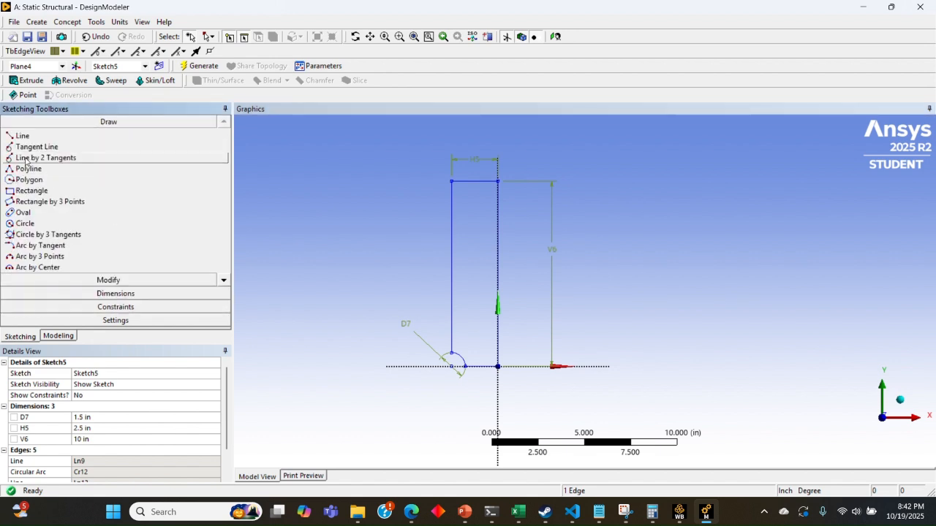
{"action": "left_click", "coordinate": [24, 223]}
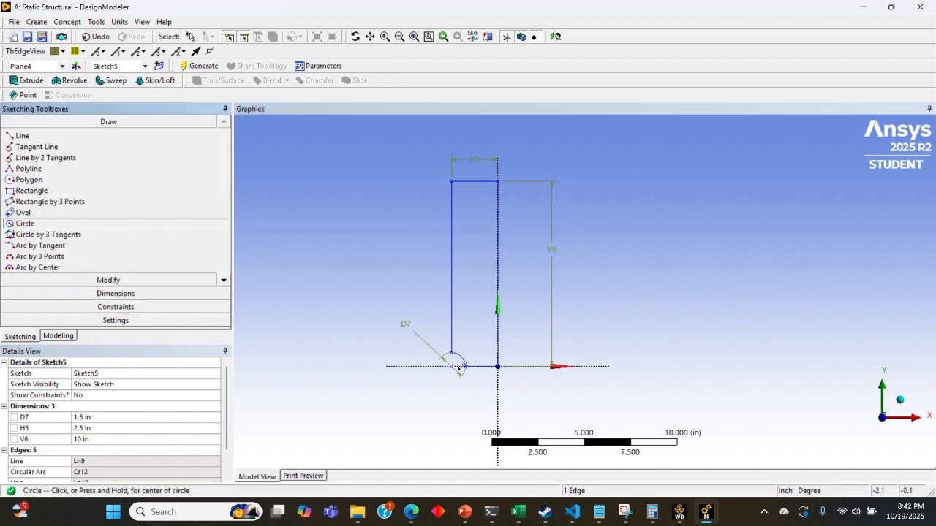
{"action": "left_click", "coordinate": [451, 363]}
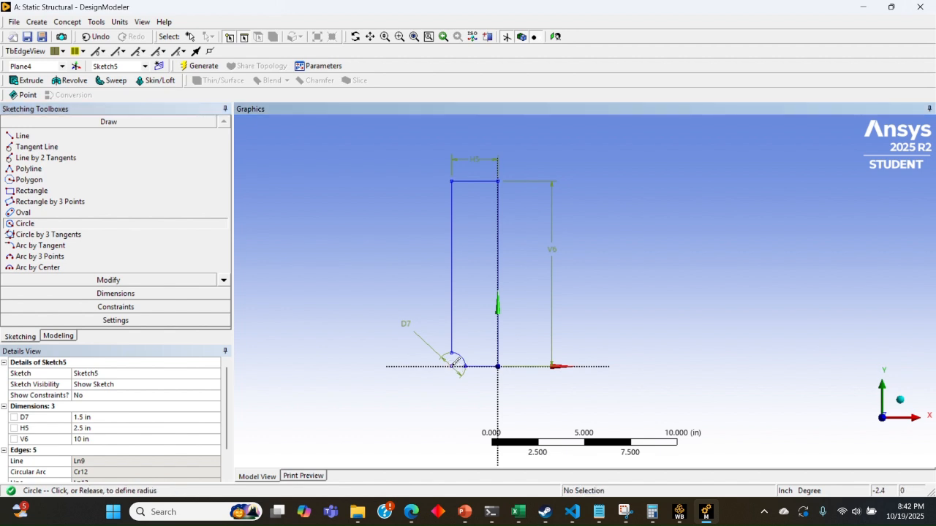
{"action": "left_click", "coordinate": [475, 334]}
{"action": "scroll", "coordinate": [474, 351], "scroll_direction": "up", "scroll_amount": 3}
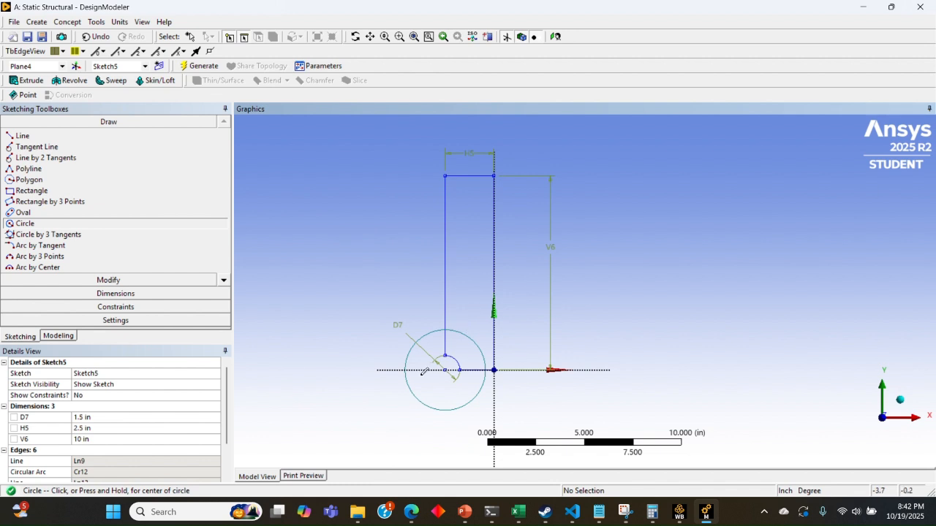
{"action": "scroll", "coordinate": [462, 330], "scroll_direction": "up", "scroll_amount": 1}
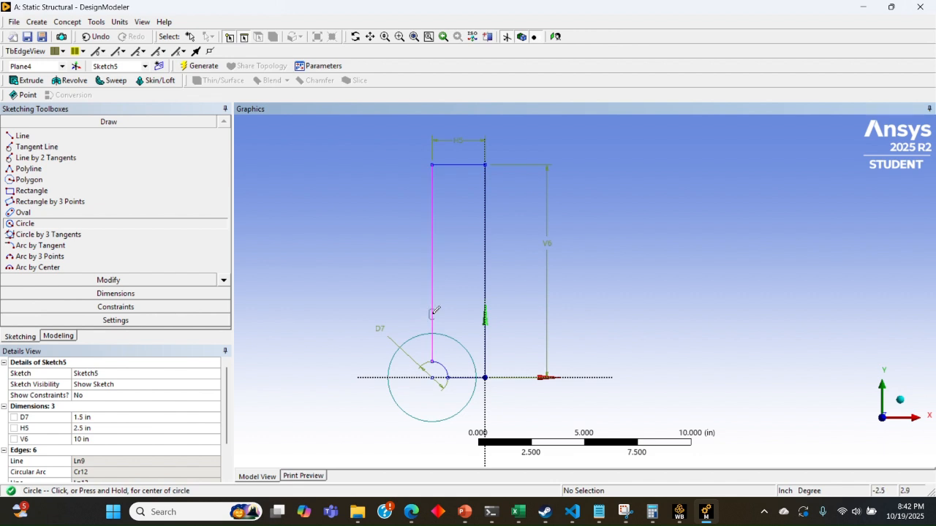
Trim the larger circle around the notch down to the quarter arc lying inside the plate profile.
{"action": "left_click", "coordinate": [103, 281]}
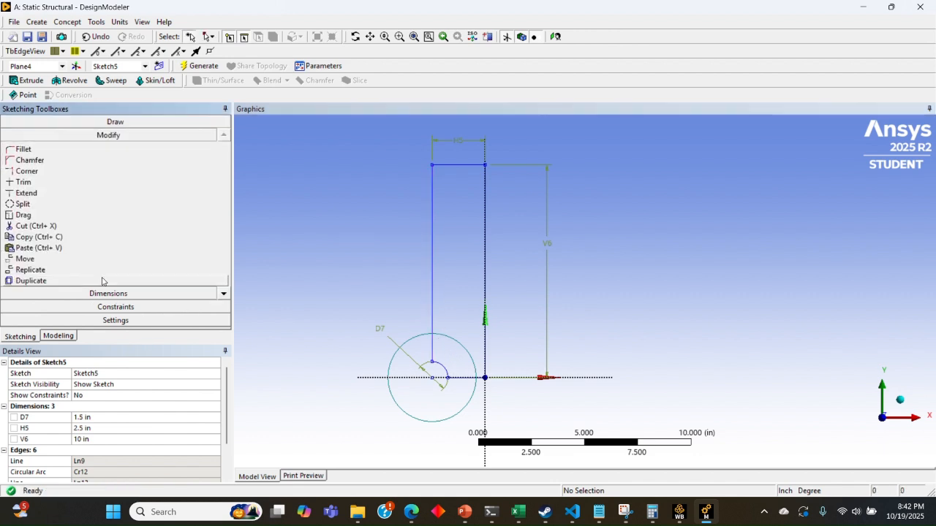
{"action": "left_click", "coordinate": [40, 182]}
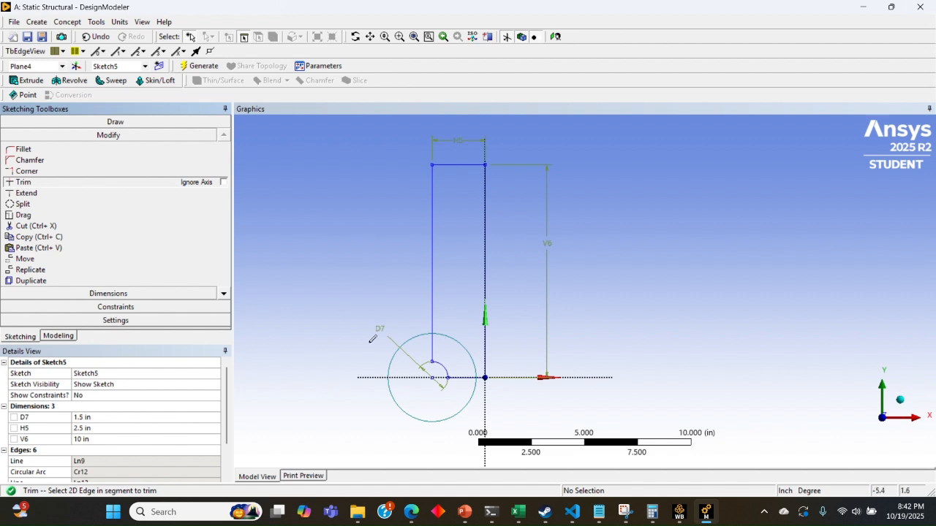
{"action": "left_click", "coordinate": [399, 348]}
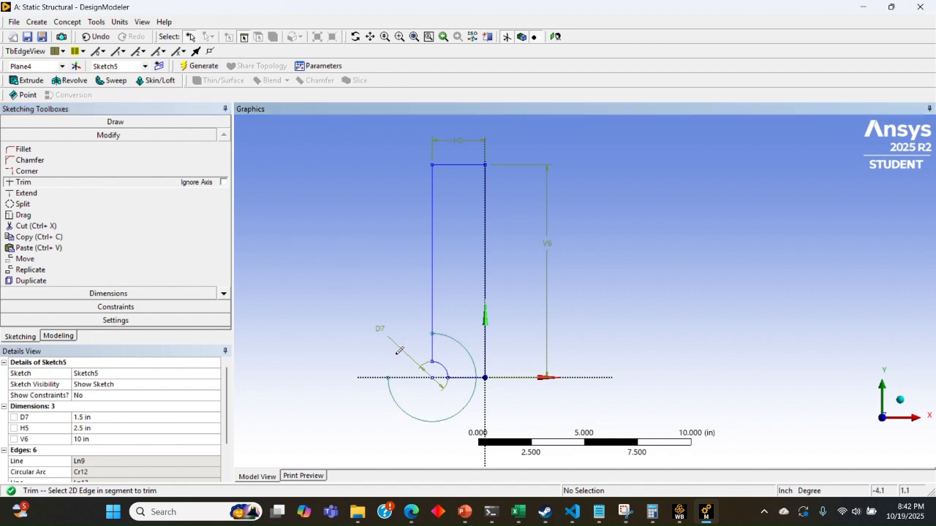
{"action": "left_click", "coordinate": [434, 419]}
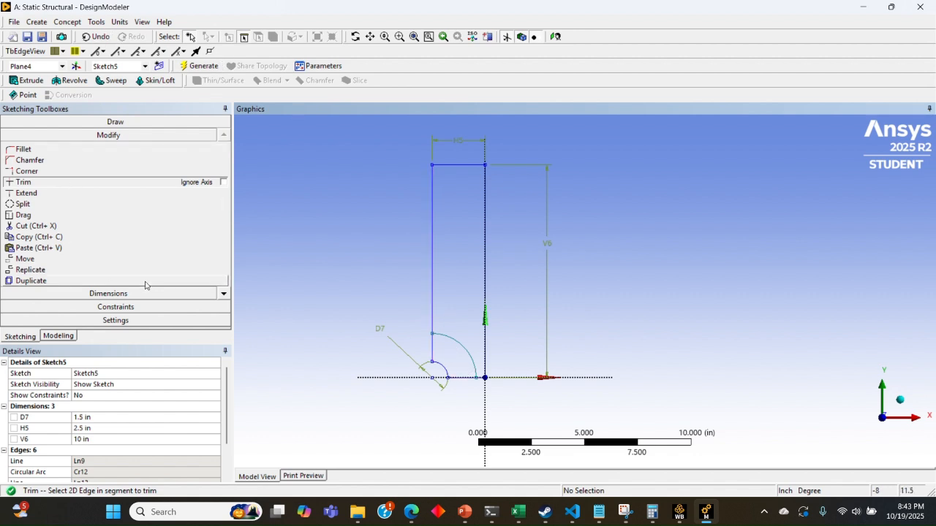
{"action": "key", "text": "Escape"}
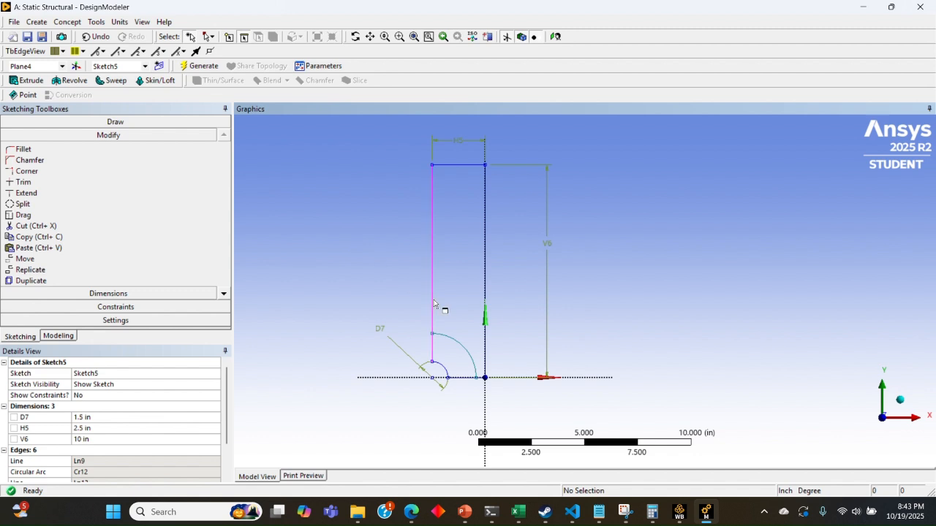
Delete the leftover quarter arc of the larger circle from Sketch5.
{"action": "left_click", "coordinate": [449, 340]}
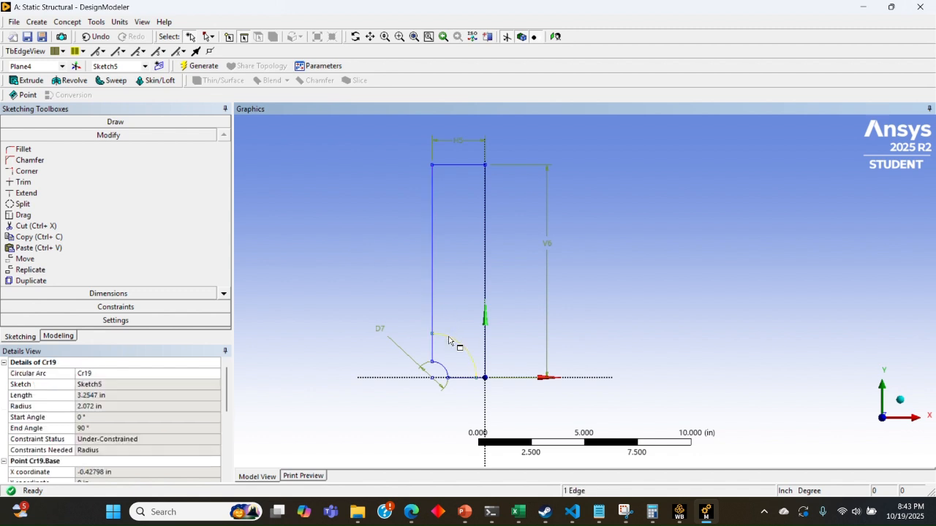
{"action": "left_click", "coordinate": [451, 340]}
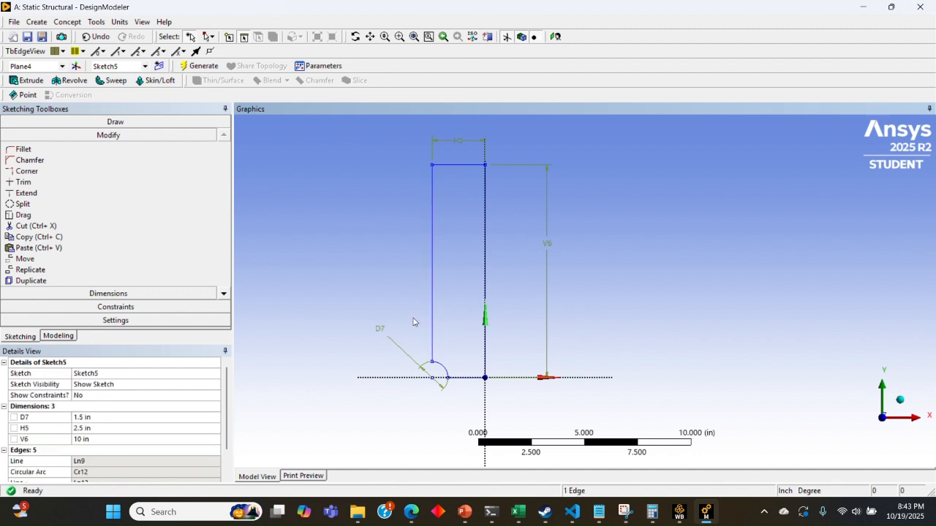
Try adding a second General dimension to the plate's long vertical edge on the Y axis, placed outside the existing height dimension.
{"action": "left_click", "coordinate": [133, 294]}
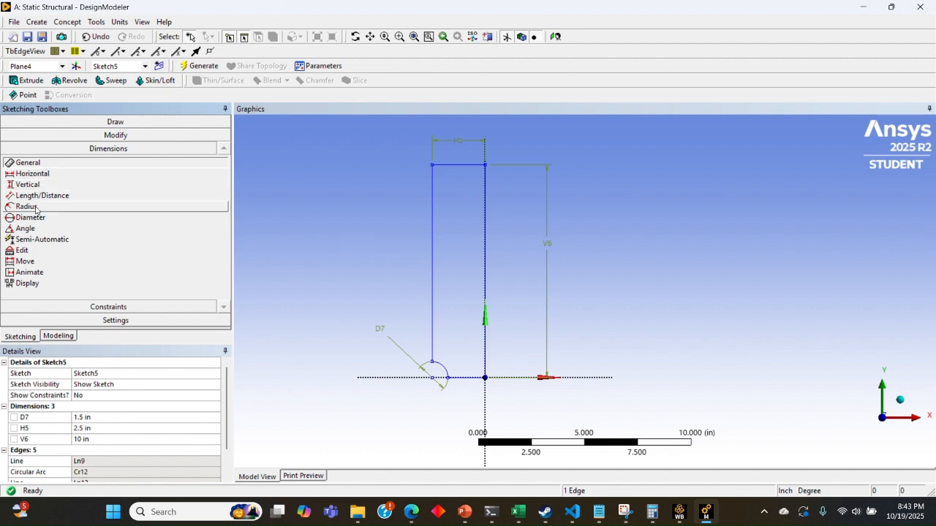
{"action": "left_click", "coordinate": [38, 163]}
{"action": "left_click", "coordinate": [486, 225]}
{"action": "left_click", "coordinate": [499, 220]}
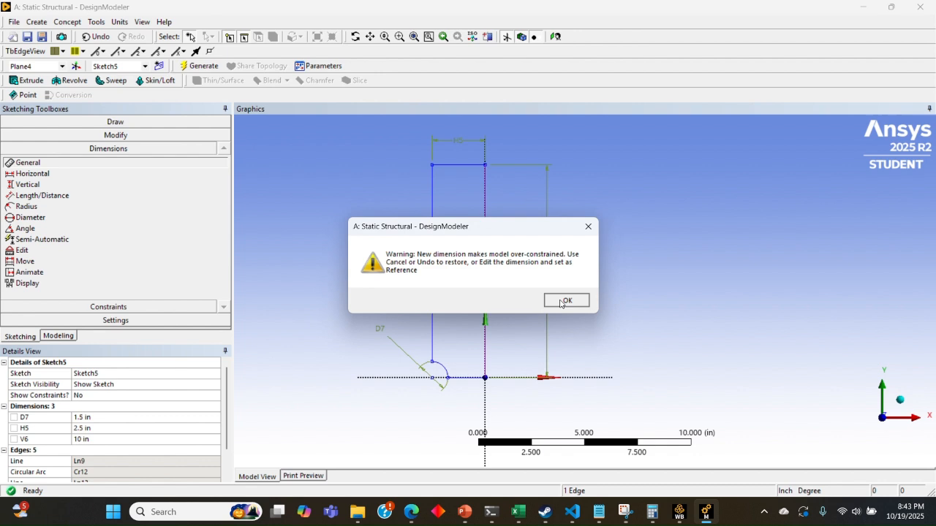
{"action": "left_click", "coordinate": [566, 300]}
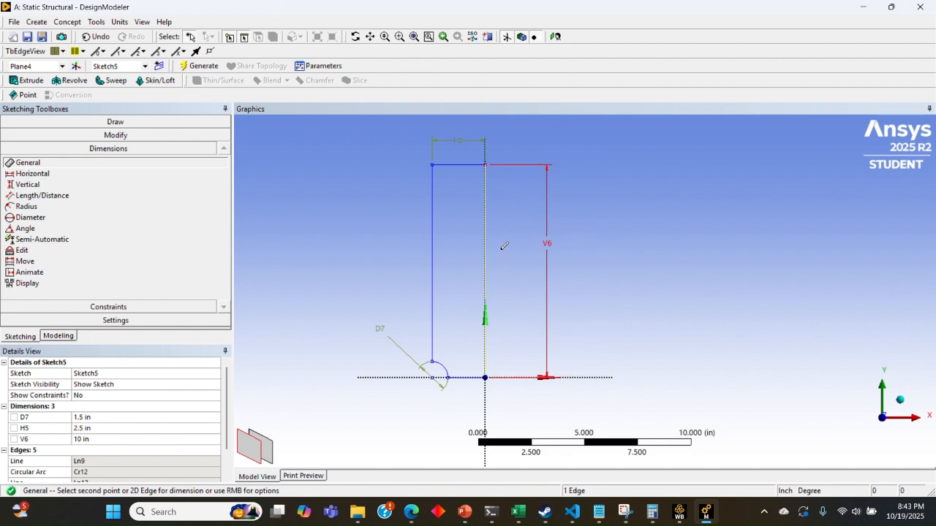
{"action": "left_click", "coordinate": [597, 240]}
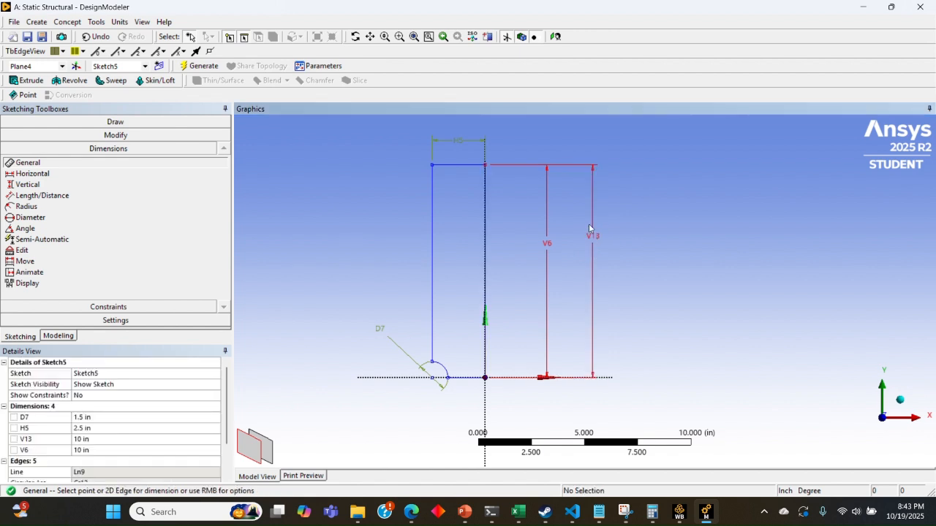
Delete the redundant outer height dimension V13 from the sketch.
{"action": "key", "text": "Escape"}
{"action": "left_click", "coordinate": [280, 339]}
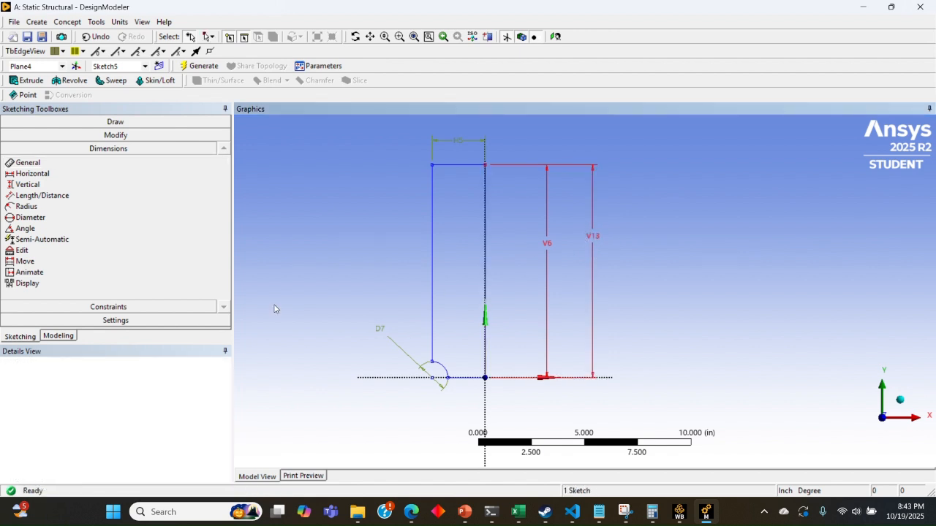
{"action": "left_click", "coordinate": [603, 239]}
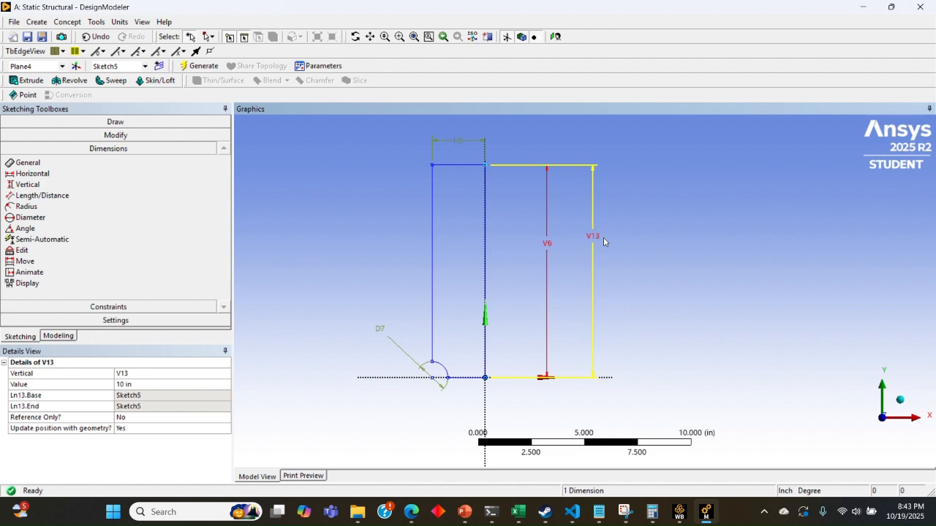
{"action": "key", "text": "Delete"}
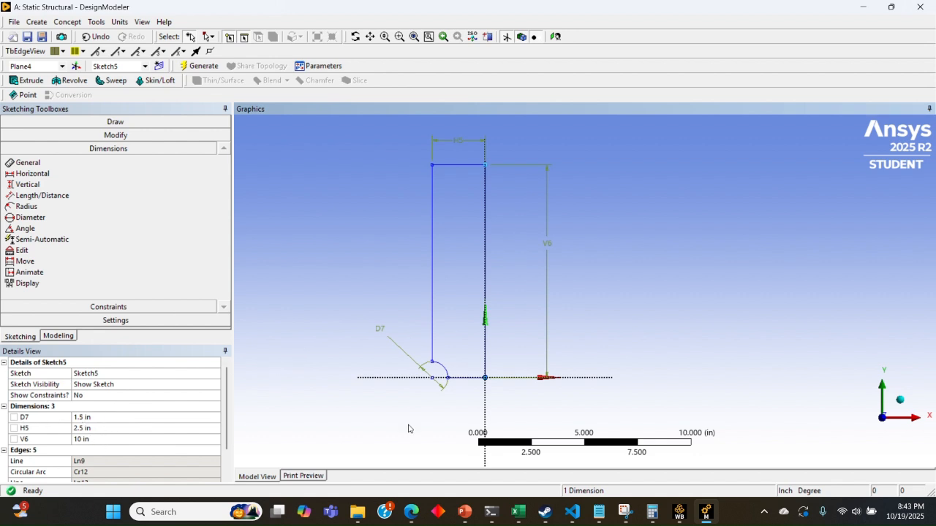
Review the plate sketch, then check the plate dimensions on the Notch Stress Concentration slide of the ANSYS Intro presentation in PowerPoint.
{"action": "scroll", "coordinate": [443, 376], "scroll_direction": "up", "scroll_amount": 3}
{"action": "scroll", "coordinate": [407, 373], "scroll_direction": "down", "scroll_amount": 2}
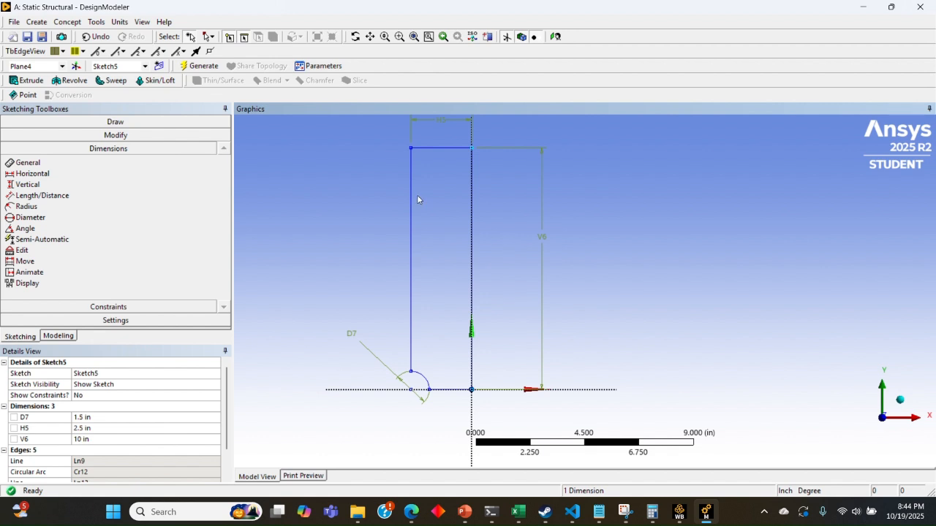
{"action": "scroll", "coordinate": [420, 172], "scroll_direction": "down", "scroll_amount": 1}
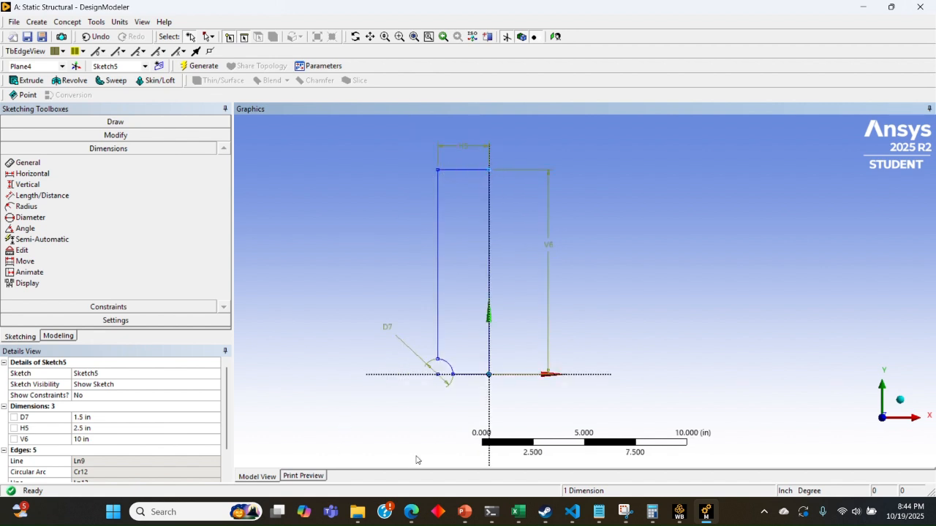
{"action": "scroll", "coordinate": [468, 237], "scroll_direction": "down", "scroll_amount": 1}
{"action": "scroll", "coordinate": [467, 237], "scroll_direction": "up", "scroll_amount": 1}
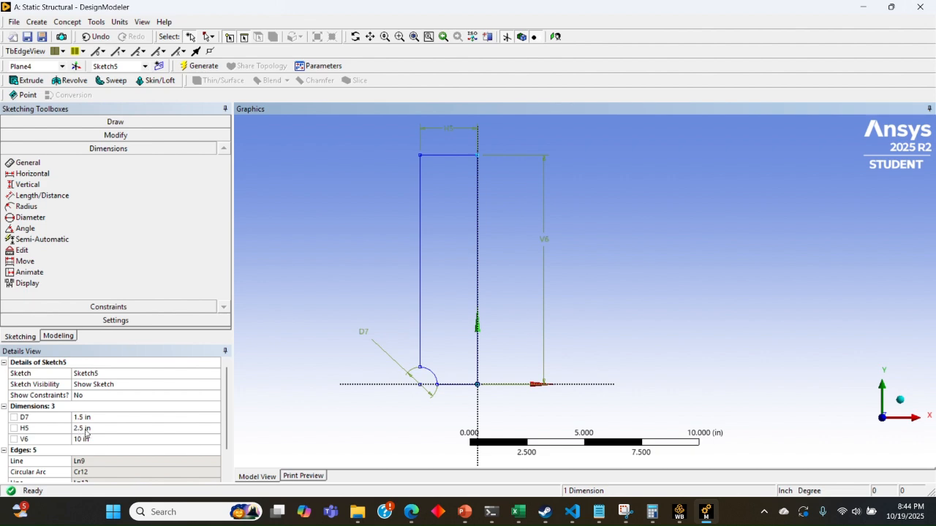
{"action": "left_click", "coordinate": [467, 511]}
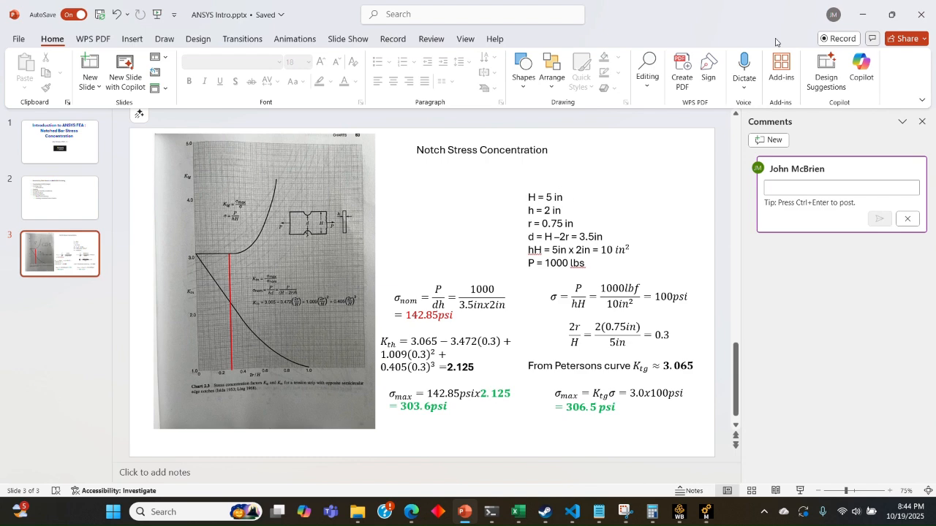
{"action": "left_click", "coordinate": [862, 14]}
Extrude Sketch5 to a fixed depth of 2 in as added material and generate the solid.
{"action": "left_click", "coordinate": [57, 336]}
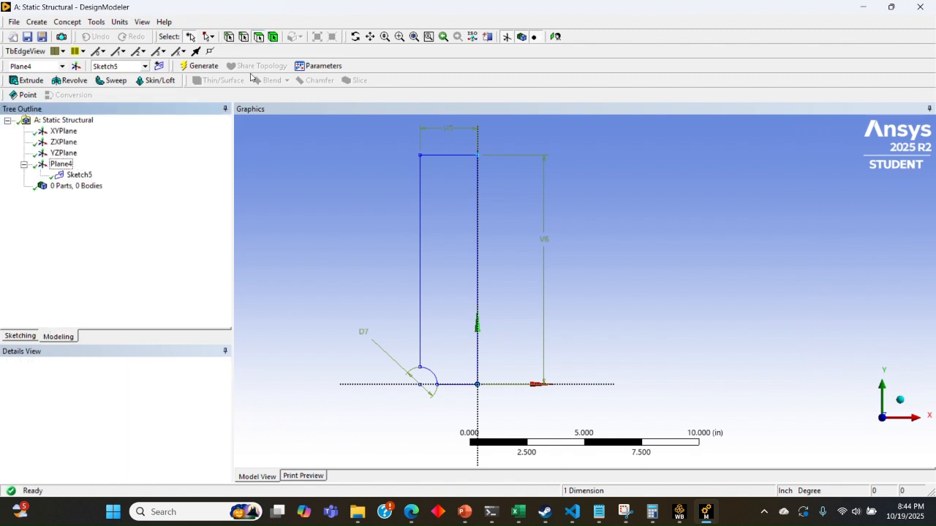
{"action": "scroll", "coordinate": [753, 263], "scroll_direction": "down", "scroll_amount": 1}
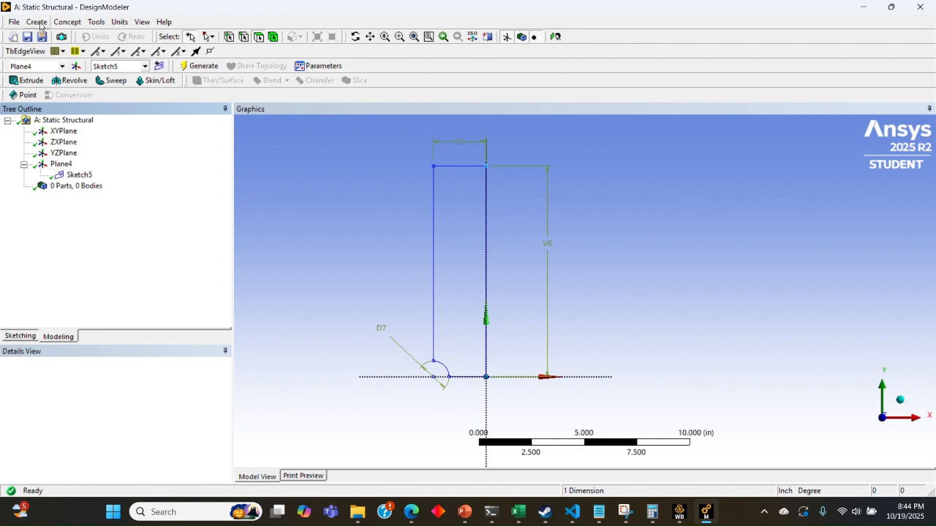
{"action": "left_click", "coordinate": [38, 21]}
{"action": "left_click", "coordinate": [50, 53]}
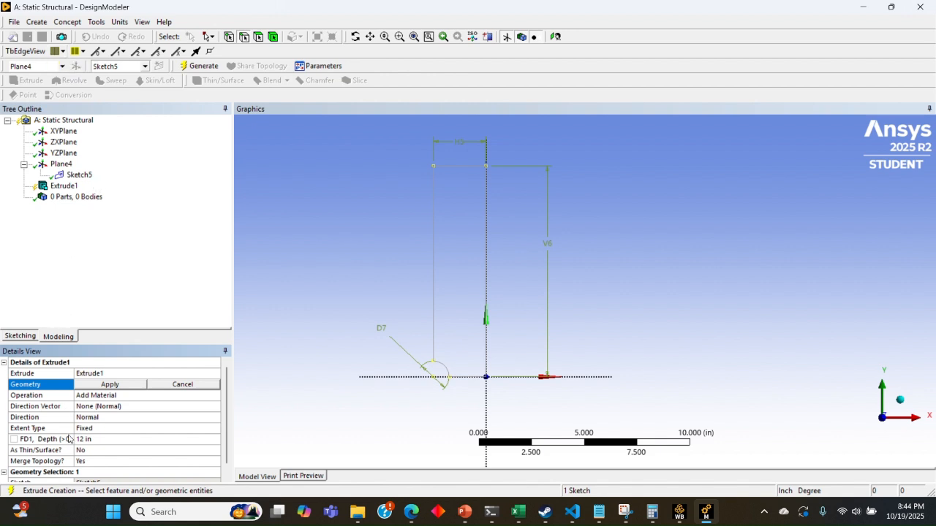
{"action": "scroll", "coordinate": [76, 424], "scroll_direction": "down", "scroll_amount": 1}
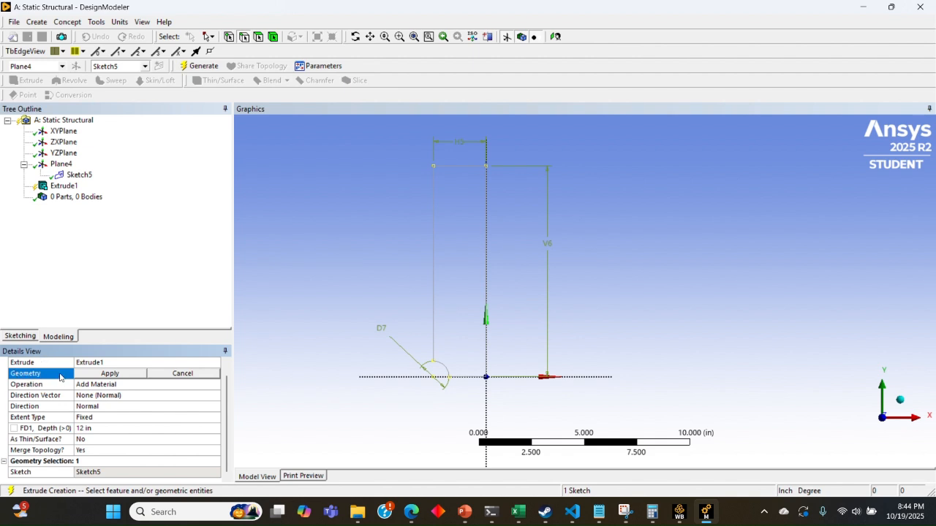
{"action": "left_click", "coordinate": [80, 176]}
{"action": "left_click", "coordinate": [100, 375]}
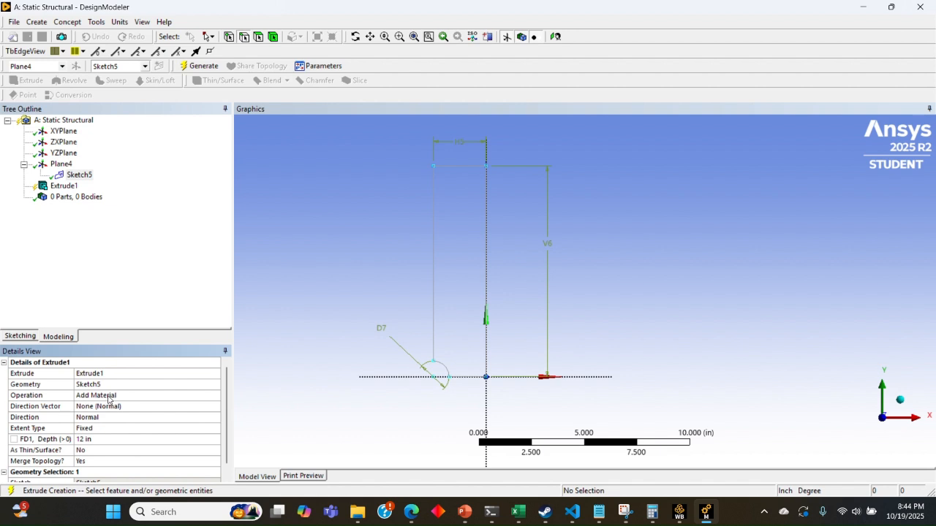
{"action": "left_click", "coordinate": [95, 438]}
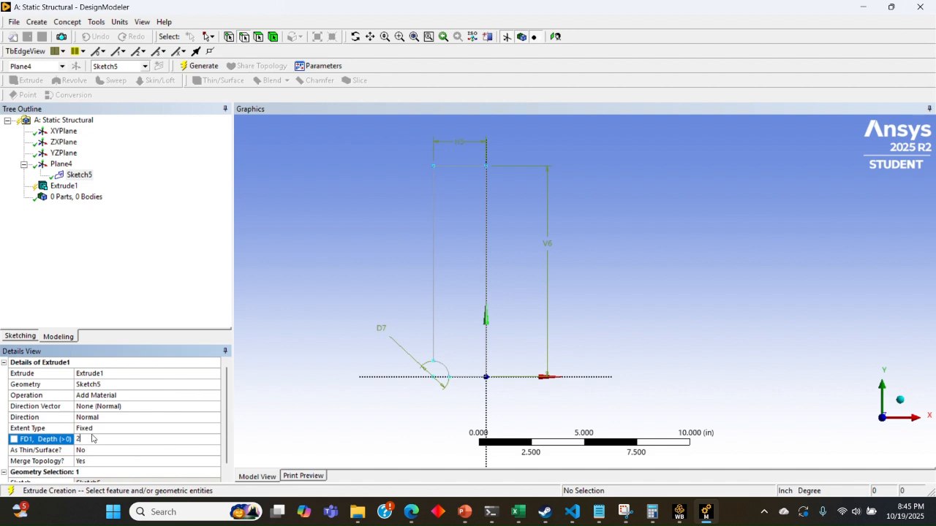
{"action": "left_click", "coordinate": [103, 283]}
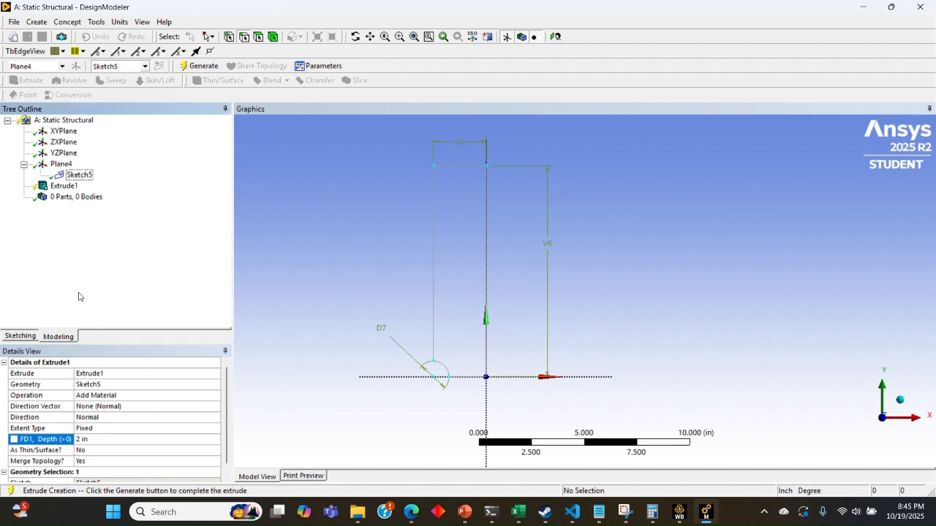
{"action": "left_click", "coordinate": [198, 66]}
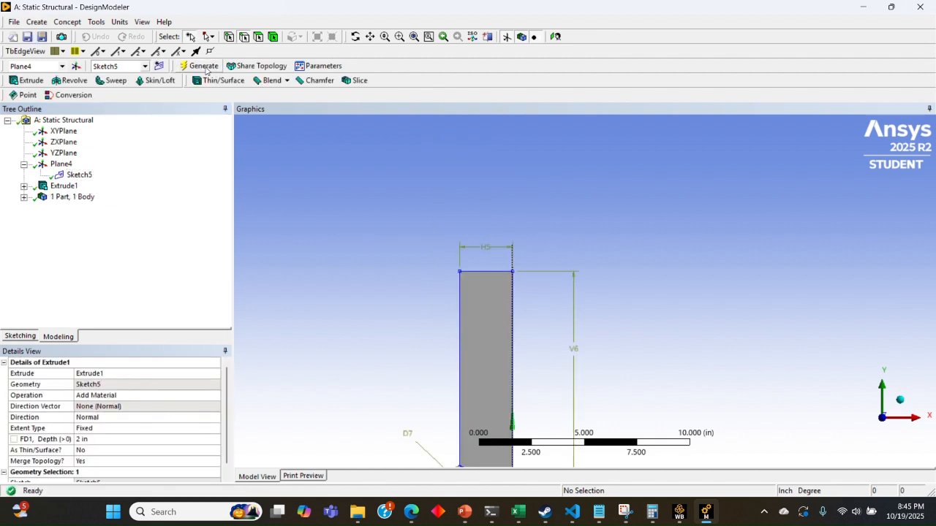
Examine the extruded plate body from the front and at an angle.
{"action": "left_click", "coordinate": [370, 37]}
{"action": "left_click_drag", "start_coordinate": [453, 255], "coordinate": [440, 204]}
{"action": "scroll", "coordinate": [630, 319], "scroll_direction": "up", "scroll_amount": 2}
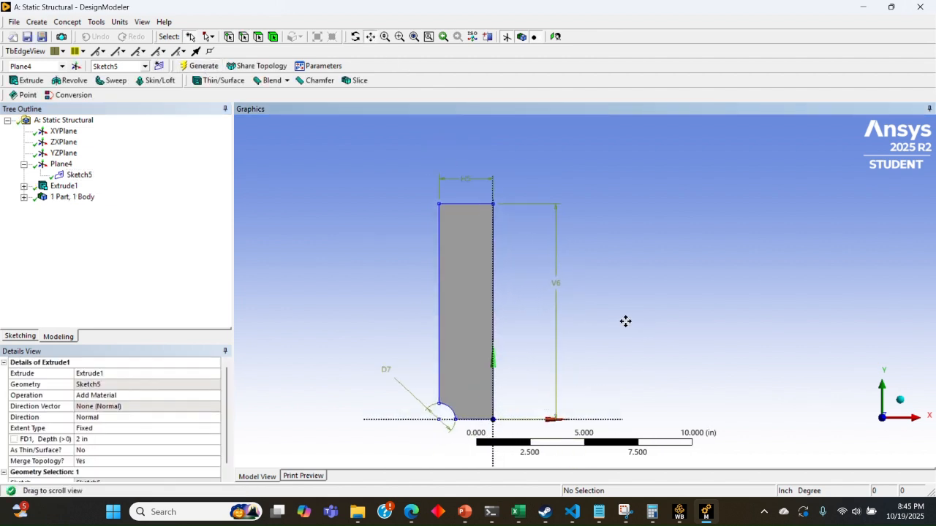
{"action": "scroll", "coordinate": [566, 315], "scroll_direction": "up", "scroll_amount": 2}
{"action": "scroll", "coordinate": [478, 204], "scroll_direction": "down", "scroll_amount": 1}
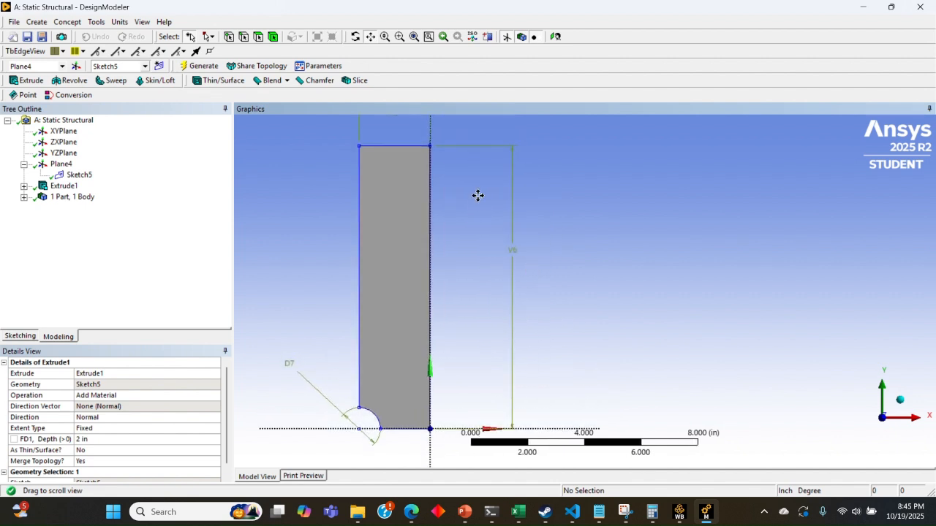
{"action": "scroll", "coordinate": [505, 219], "scroll_direction": "down", "scroll_amount": 1}
{"action": "mouse_move", "coordinate": [554, 217]}
{"action": "middle_mouse_down"}
{"action": "mouse_move", "coordinate": [456, 240]}
{"action": "mouse_move", "coordinate": [407, 205]}
{"action": "middle_mouse_up"}
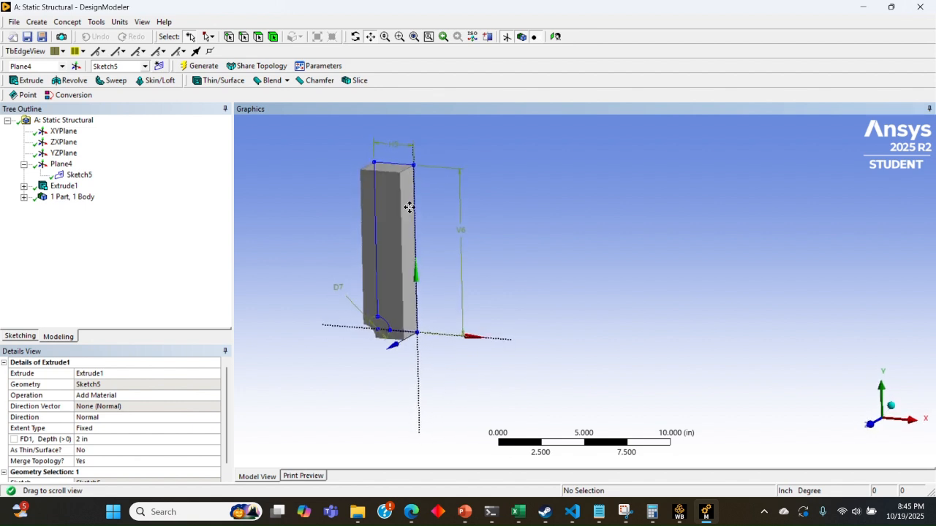
Mirror the extruded quarter-plate body about the ZXPlane, preserving the original body, and generate the result.
{"action": "left_click", "coordinate": [38, 24]}
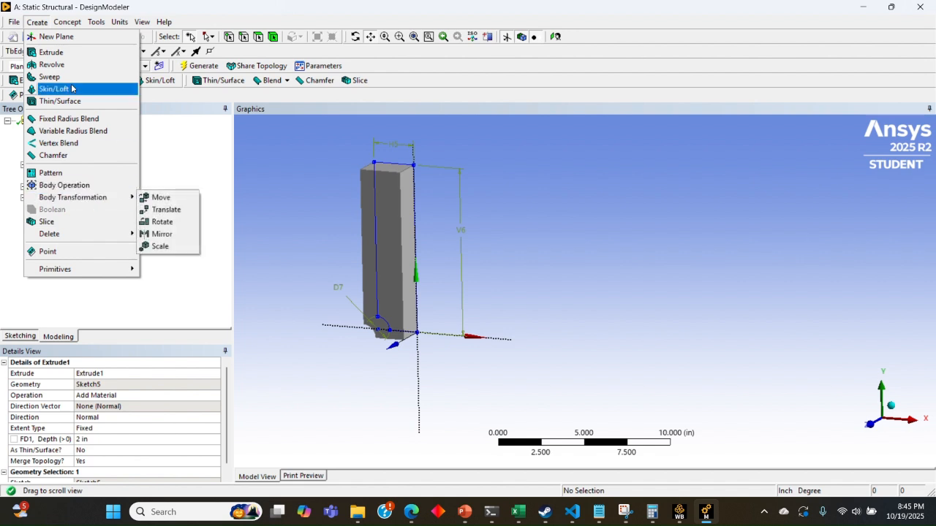
{"action": "mouse_move", "coordinate": [57, 198]}
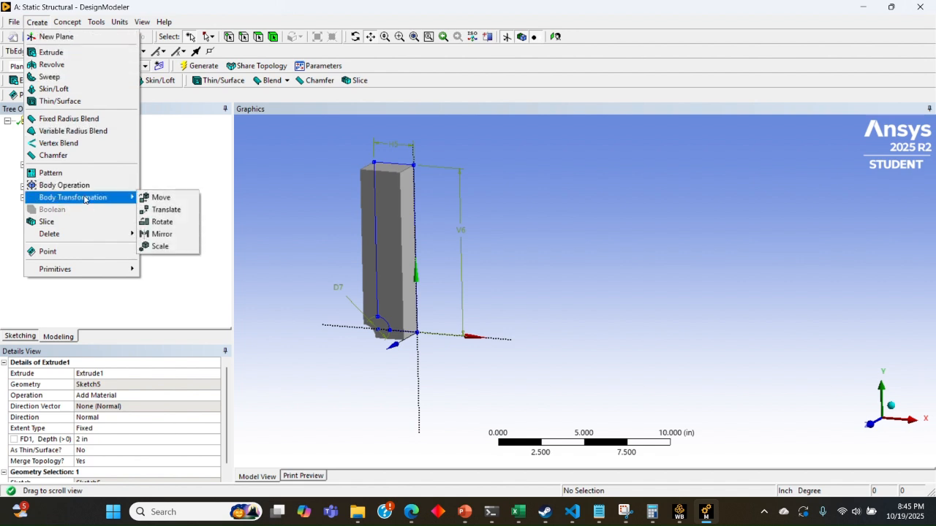
{"action": "left_click", "coordinate": [162, 234]}
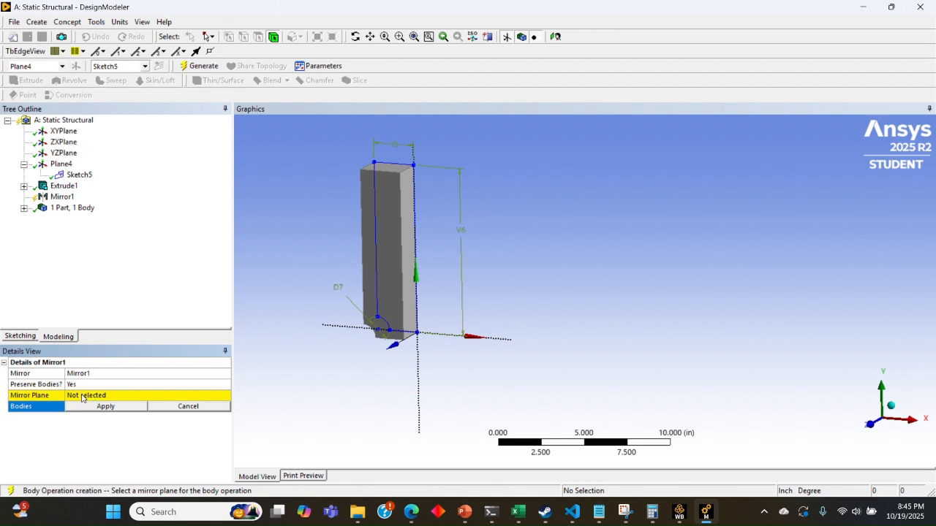
{"action": "left_click", "coordinate": [386, 253]}
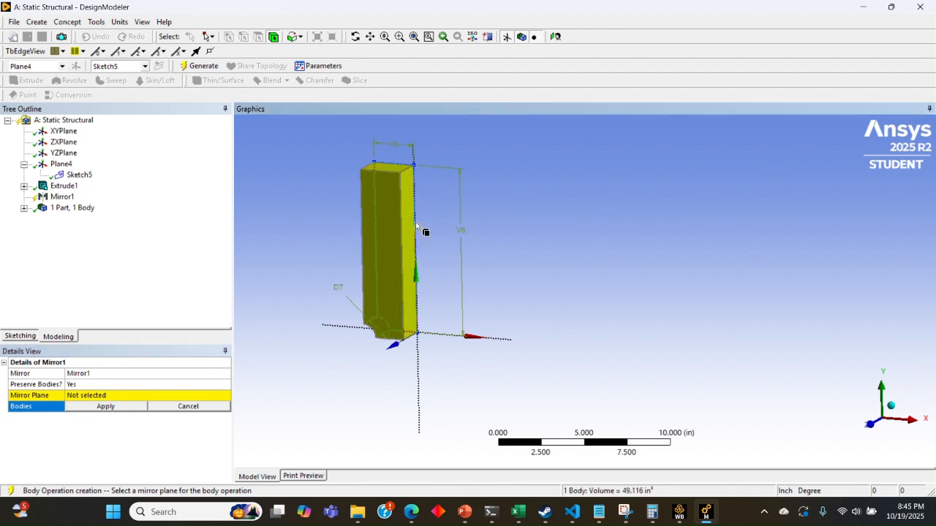
{"action": "left_click", "coordinate": [105, 406]}
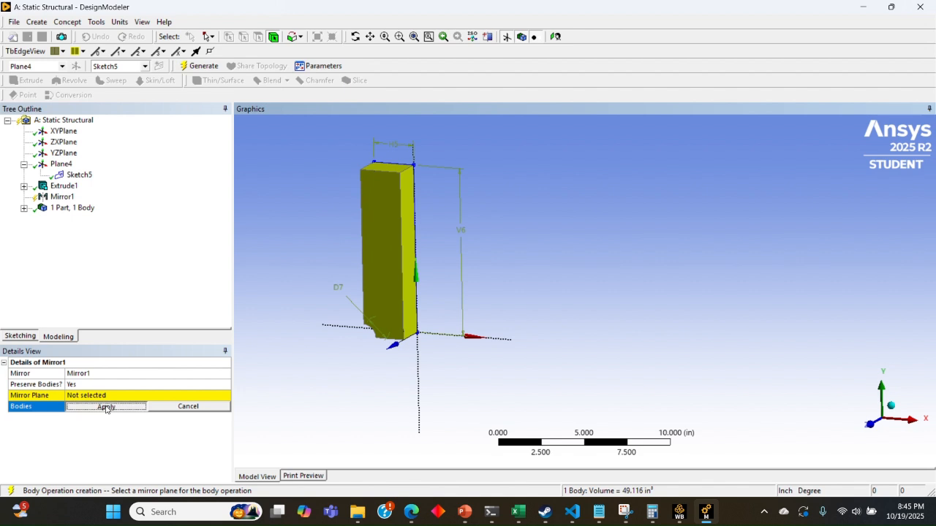
{"action": "left_click", "coordinate": [96, 396]}
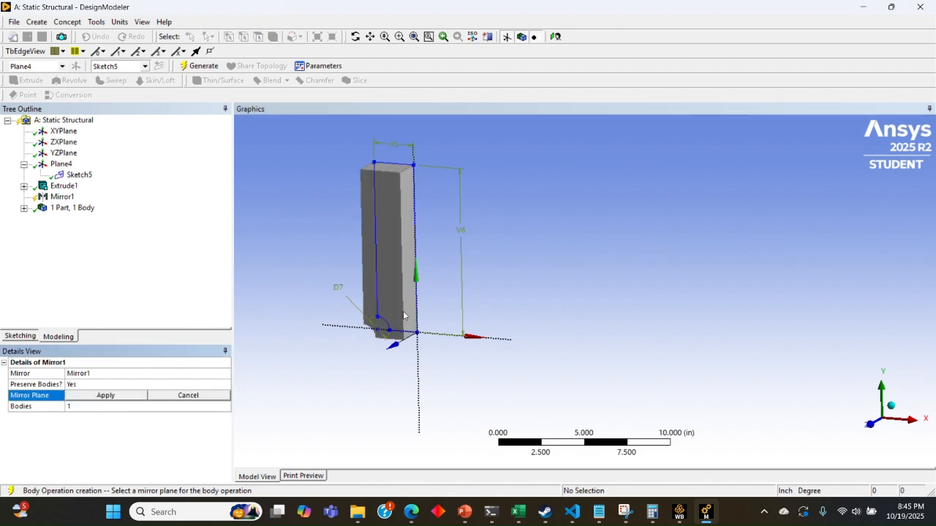
{"action": "left_click", "coordinate": [63, 152]}
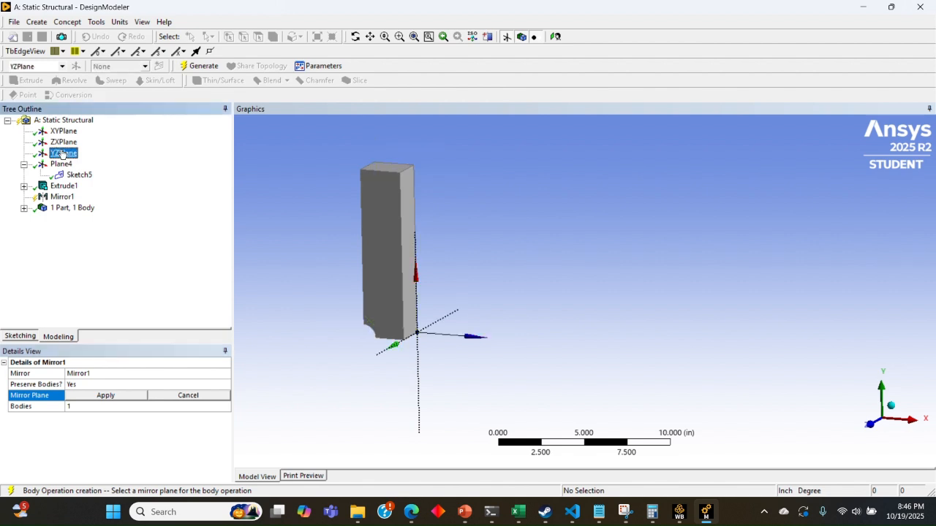
{"action": "left_click", "coordinate": [63, 142]}
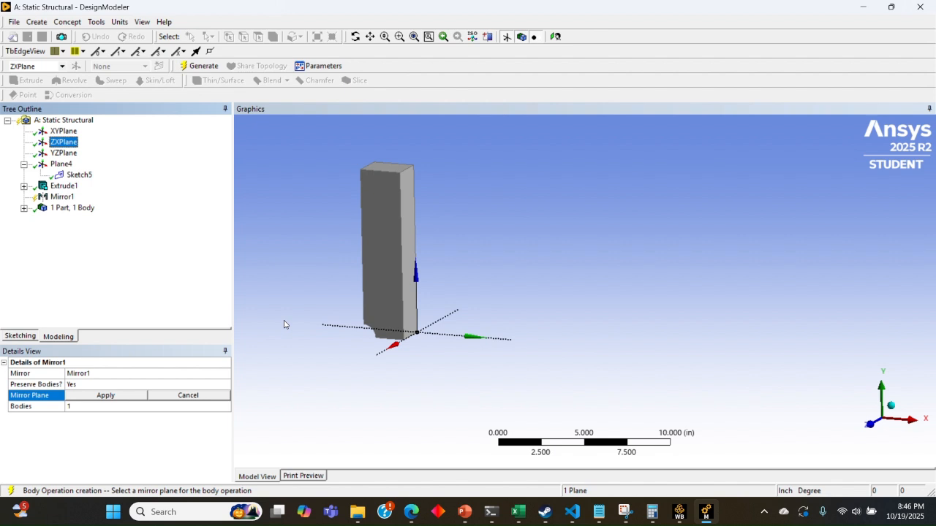
{"action": "left_click", "coordinate": [95, 394]}
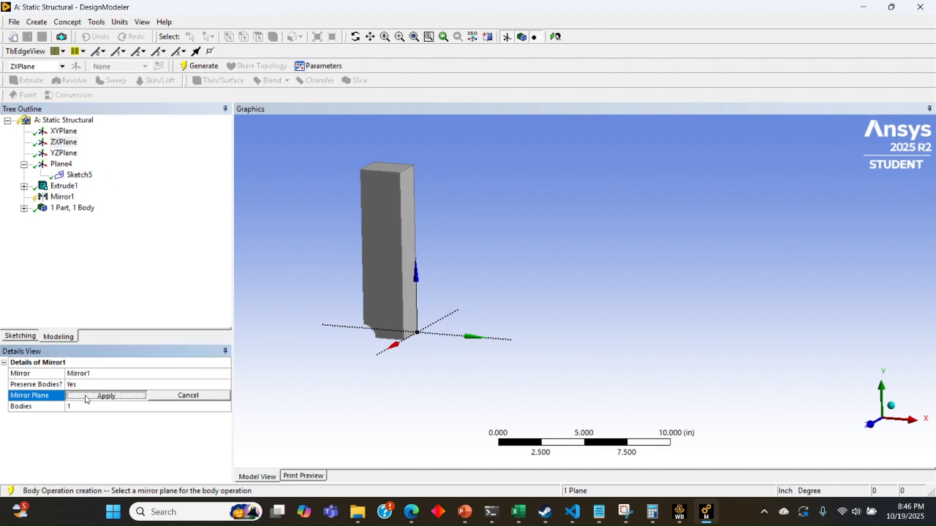
{"action": "left_click", "coordinate": [196, 65]}
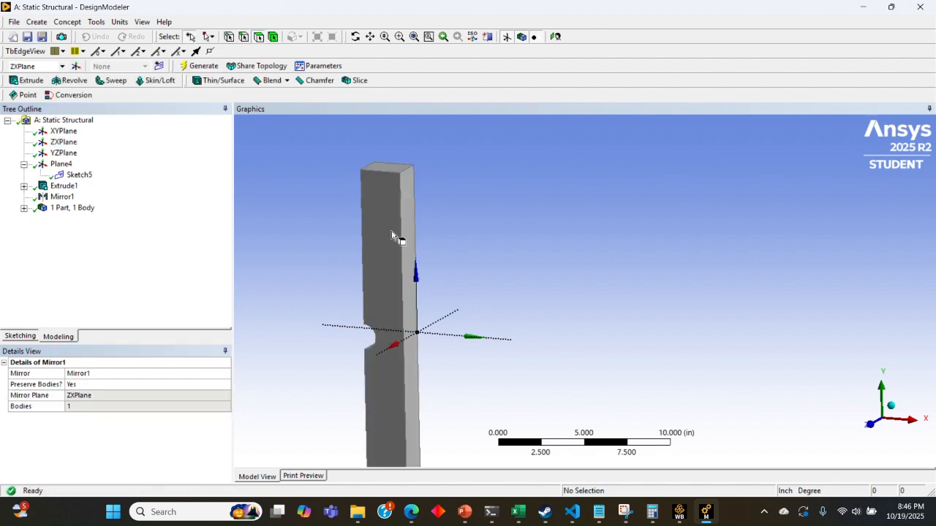
Mirror the half-plate body about the YZPlane with the original preserved, and generate the full double-notched plate.
{"action": "scroll", "coordinate": [474, 237], "scroll_direction": "down", "scroll_amount": 3}
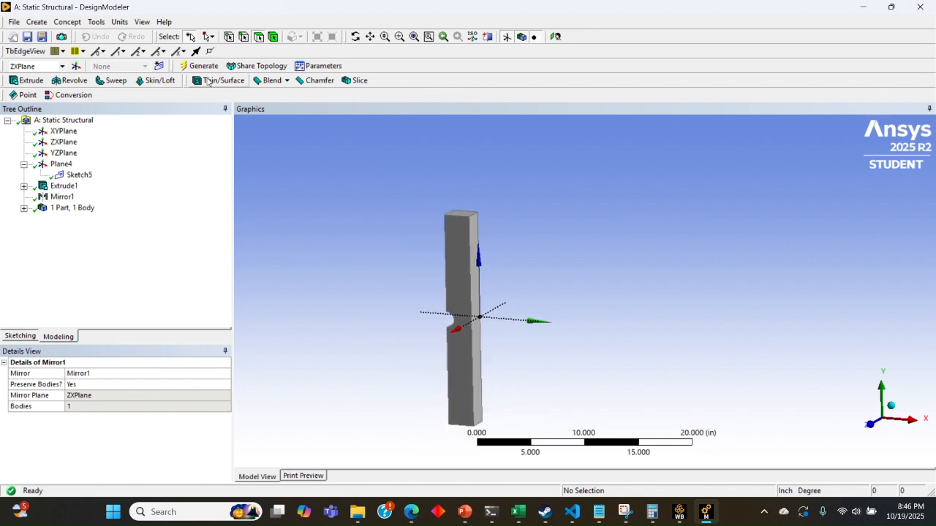
{"action": "left_click", "coordinate": [37, 22]}
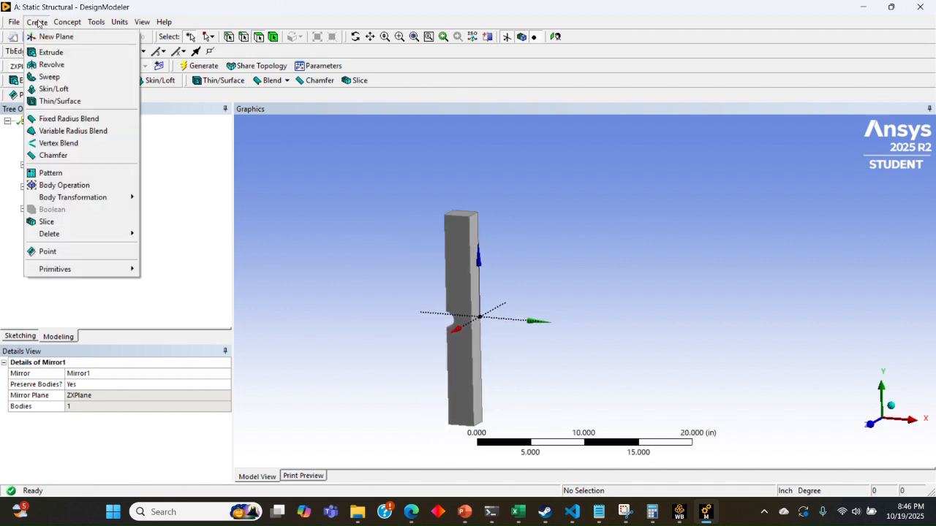
{"action": "mouse_move", "coordinate": [61, 200]}
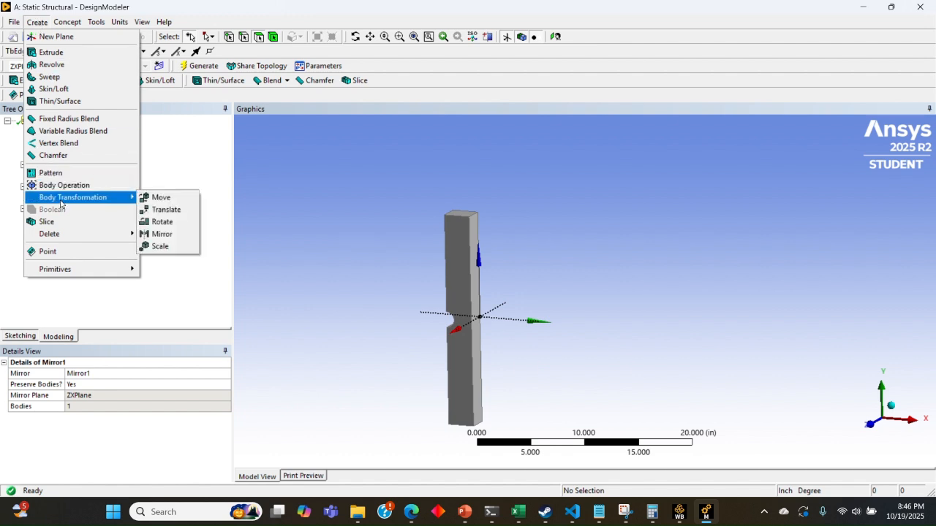
{"action": "left_click", "coordinate": [165, 235]}
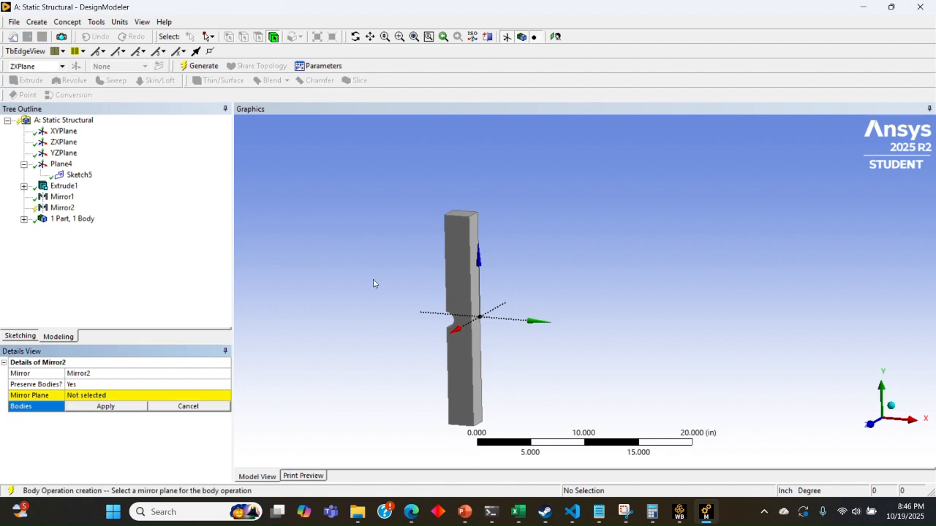
{"action": "left_click", "coordinate": [454, 264]}
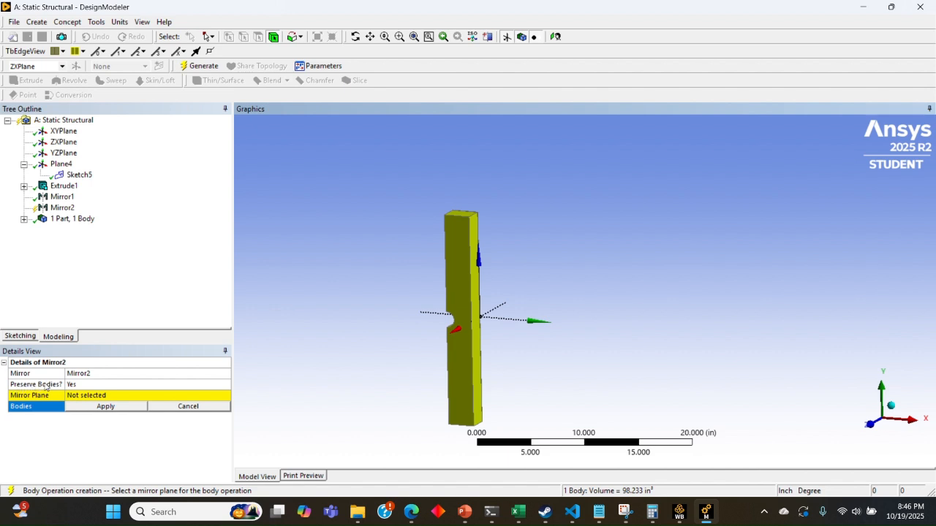
{"action": "left_click", "coordinate": [88, 407]}
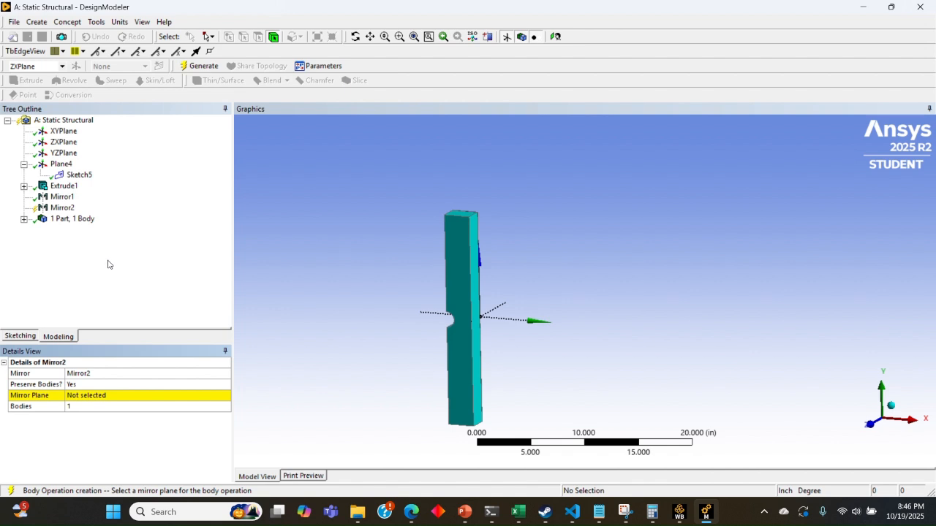
{"action": "left_click", "coordinate": [74, 397]}
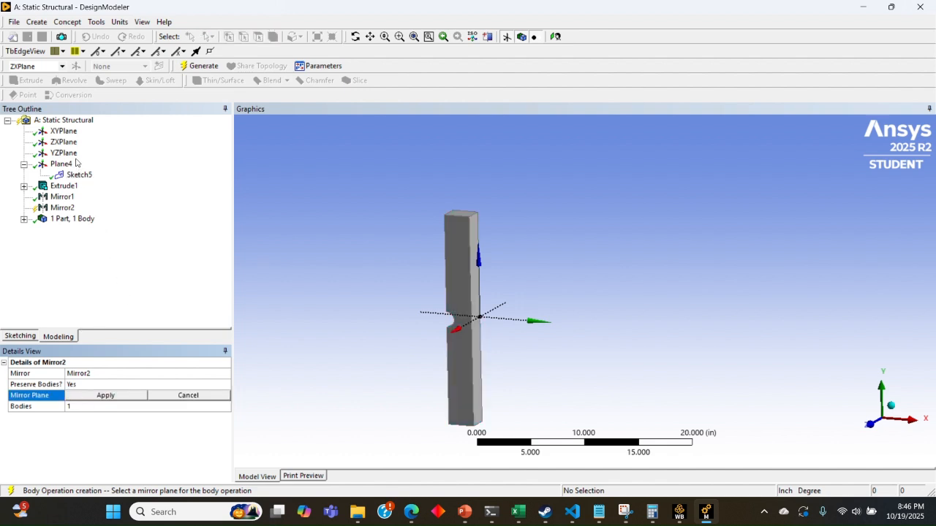
{"action": "left_click", "coordinate": [64, 152]}
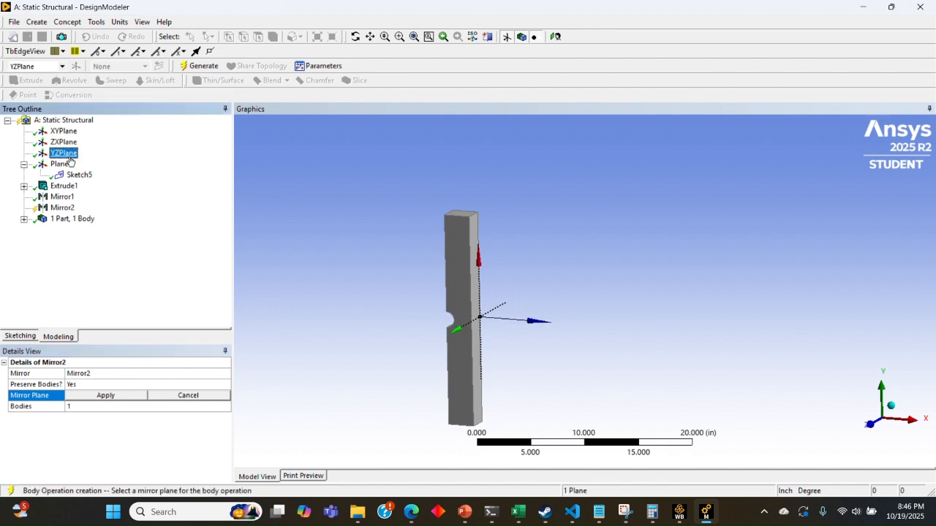
{"action": "left_click", "coordinate": [93, 398]}
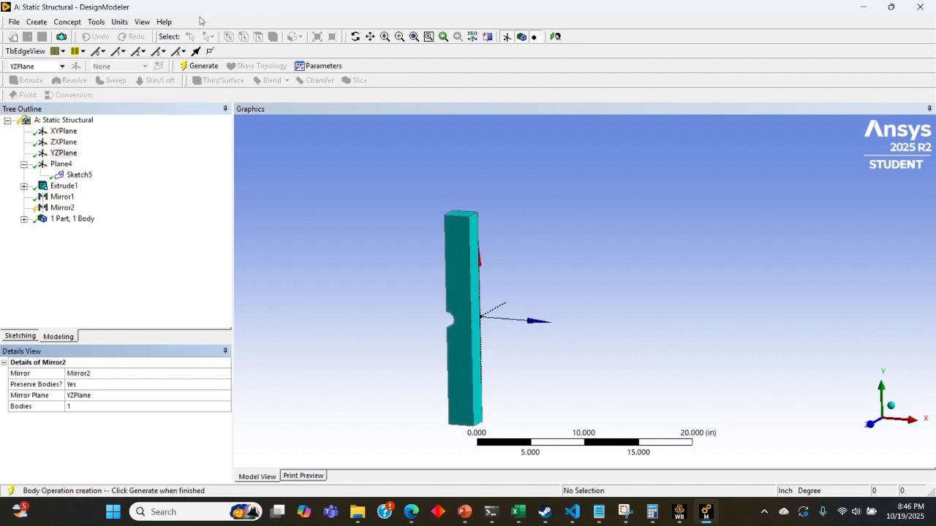
{"action": "left_click", "coordinate": [194, 66]}
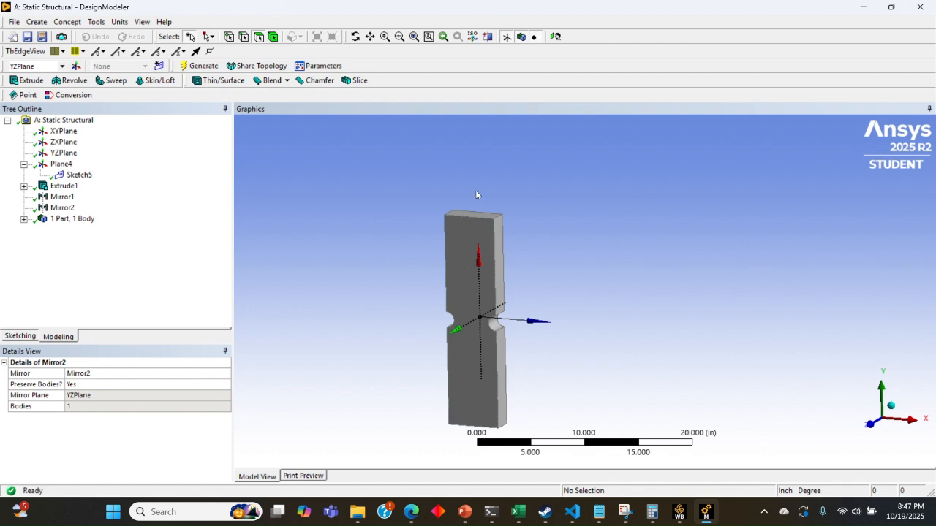
Save the finished notched plate geometry and switch to the Notched project in Workbench.
{"action": "left_click", "coordinate": [370, 37]}
{"action": "scroll", "coordinate": [476, 218], "scroll_direction": "up", "scroll_amount": 2}
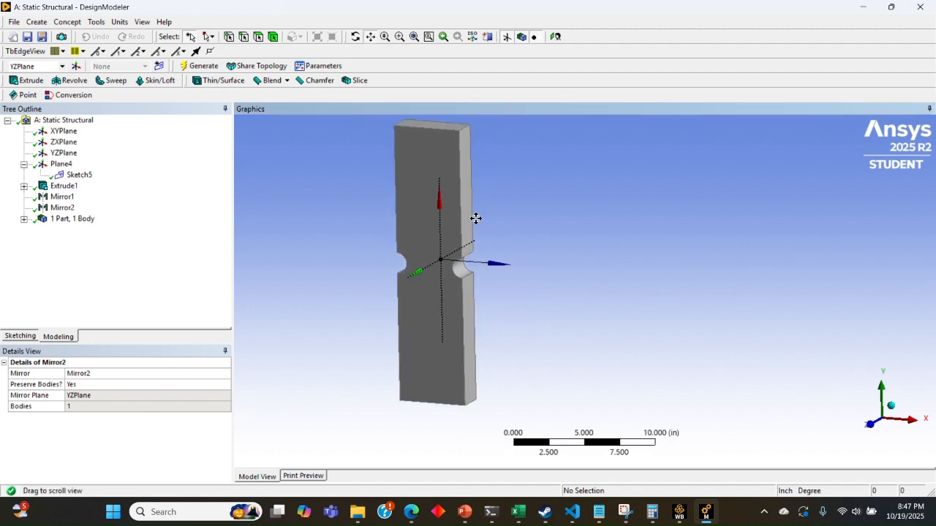
{"action": "middle_click_drag", "start_coordinate": [480, 213], "coordinate": [523, 212]}
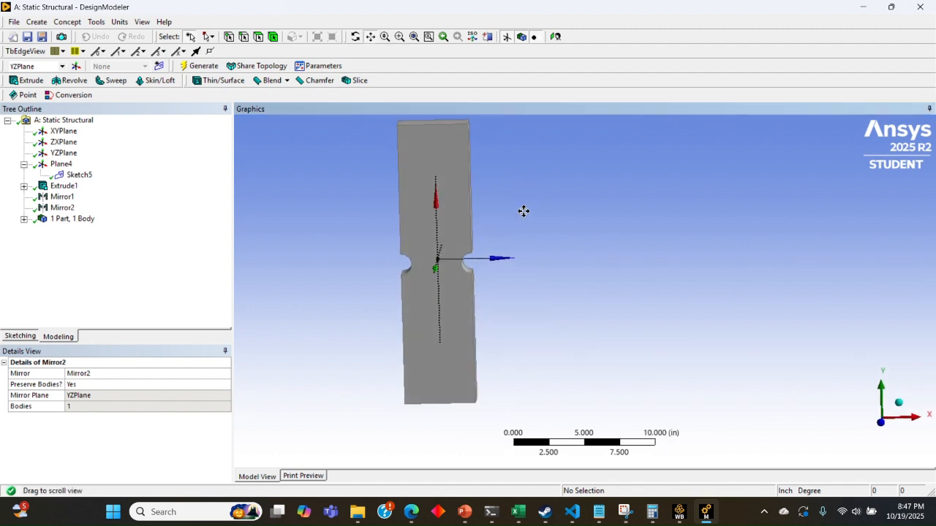
{"action": "left_click", "coordinate": [27, 36]}
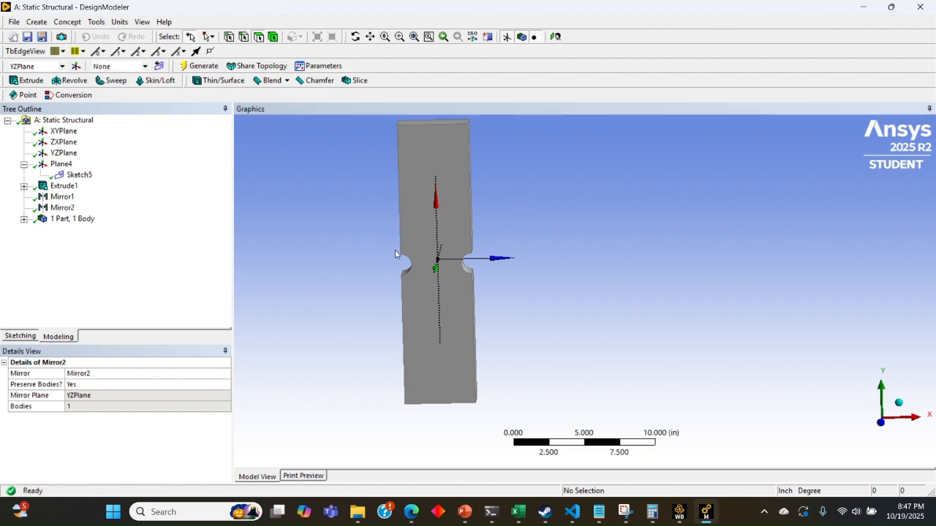
{"action": "left_click", "coordinate": [679, 512]}
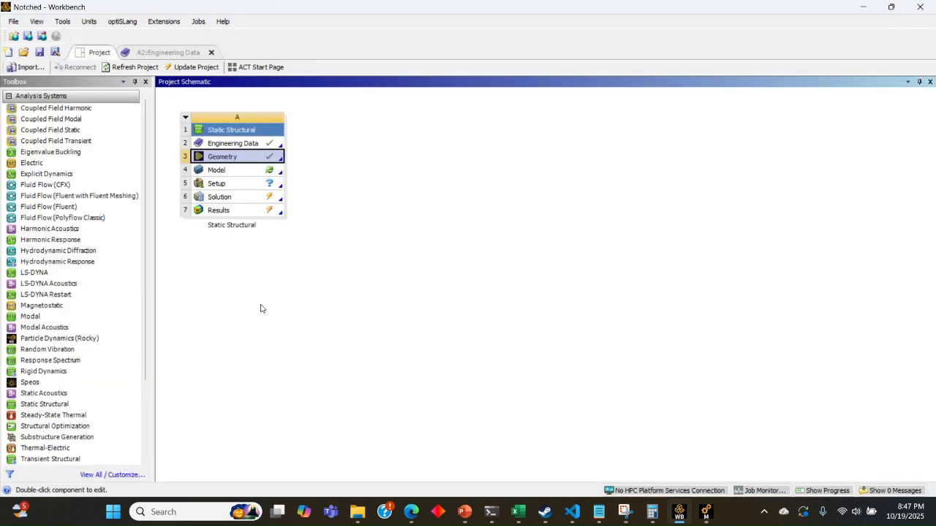